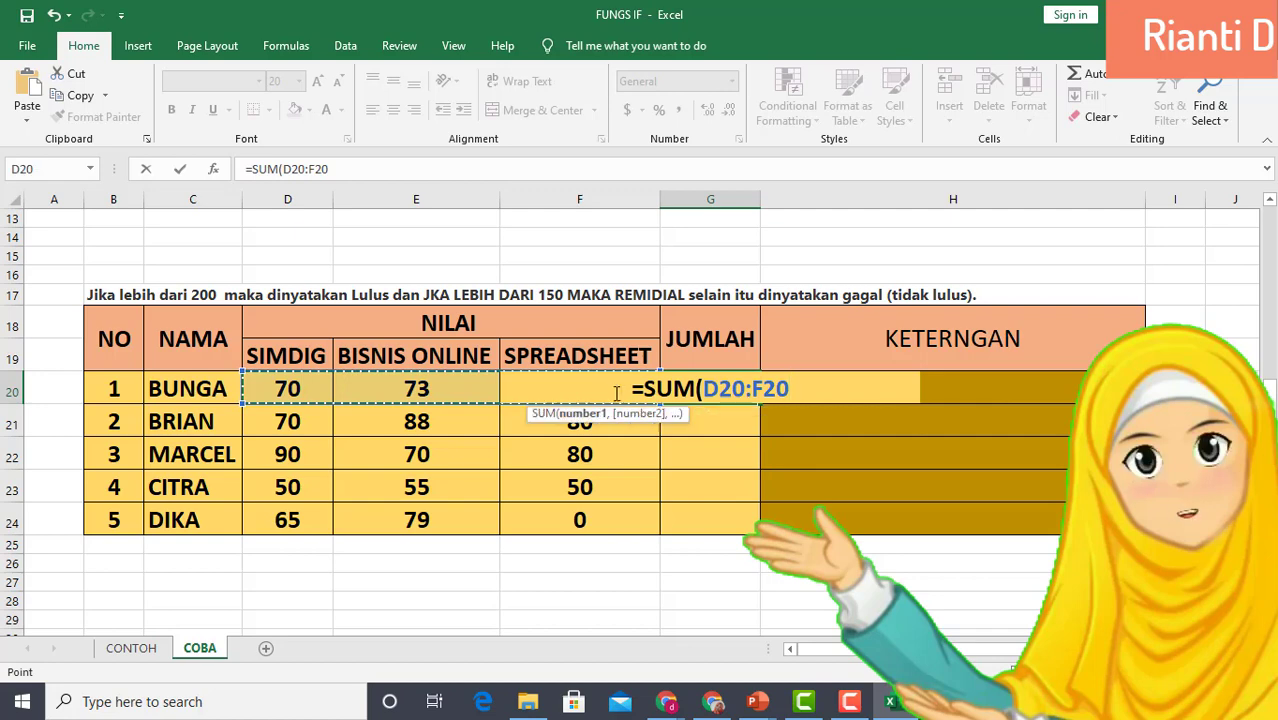
- Complete the total in G20 as =SUM(D20:F20) and fill it down the JUMLAH column to G24
type(")")
key("Return")
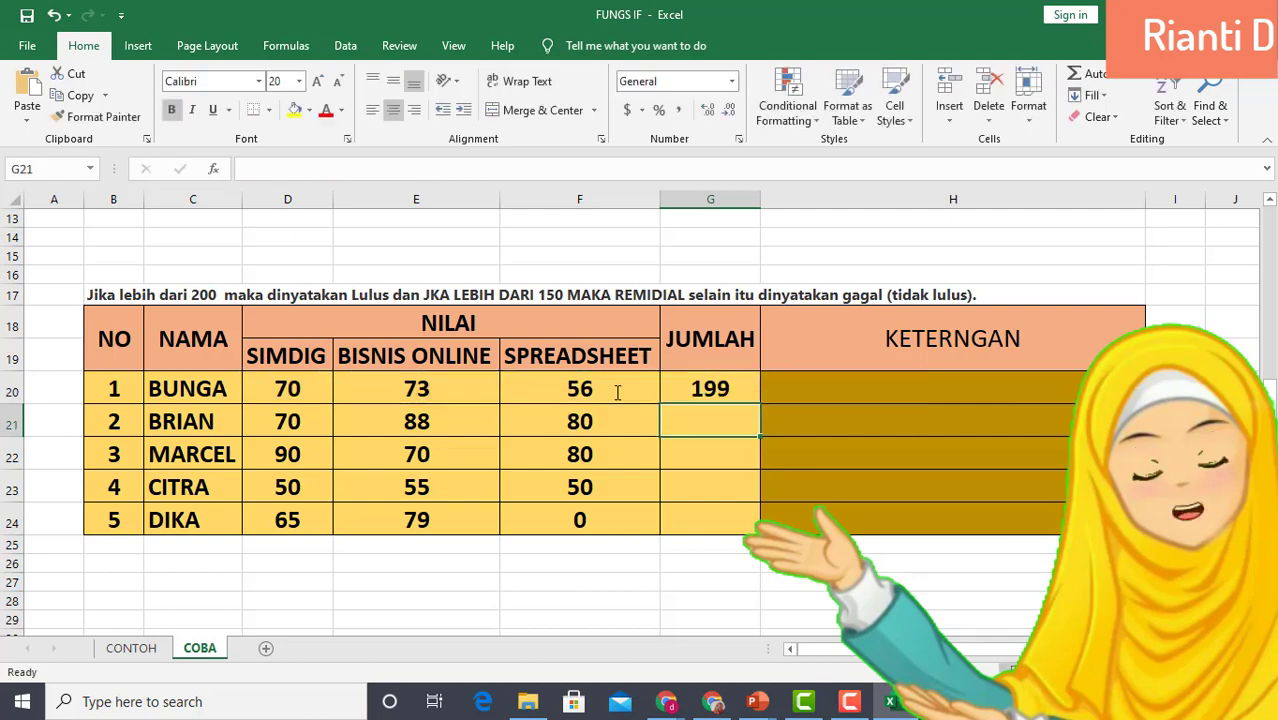
left_click(670, 390)
left_click_drag(760, 404, 744, 527)
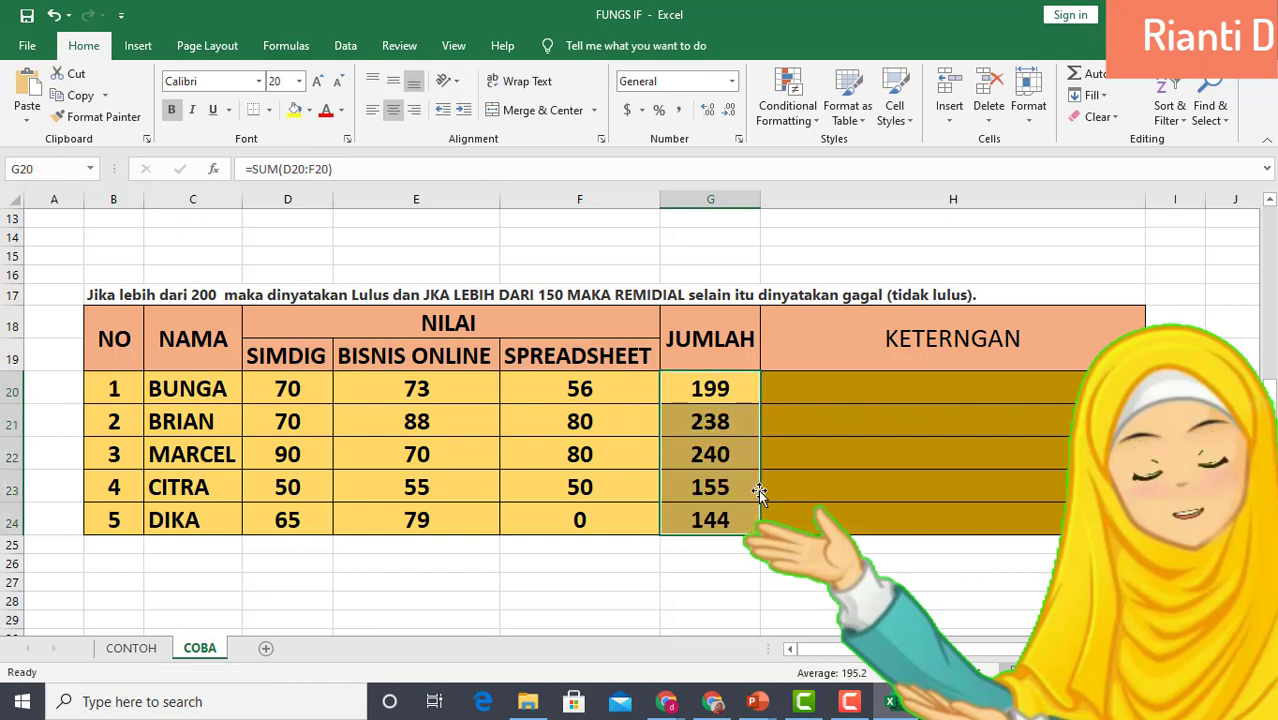
- Set the font size of the KETERNGAN cells H20:H24 to 22 and widen column H
left_click(831, 389)
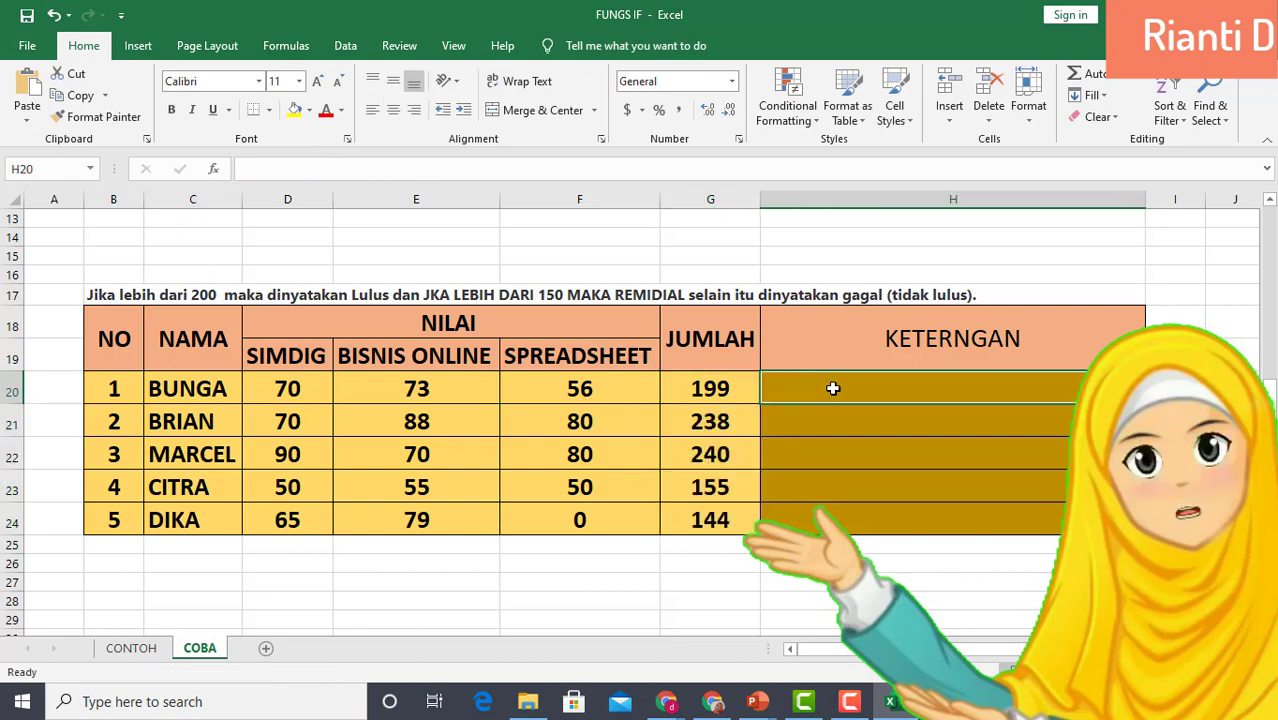
mouse_move(825, 390)
left_mouse_down()
mouse_move(834, 465)
mouse_move(810, 515)
left_mouse_up()
left_click(317, 83)
left_click(317, 83)
left_click(317, 83)
left_click(317, 83)
left_click(317, 83)
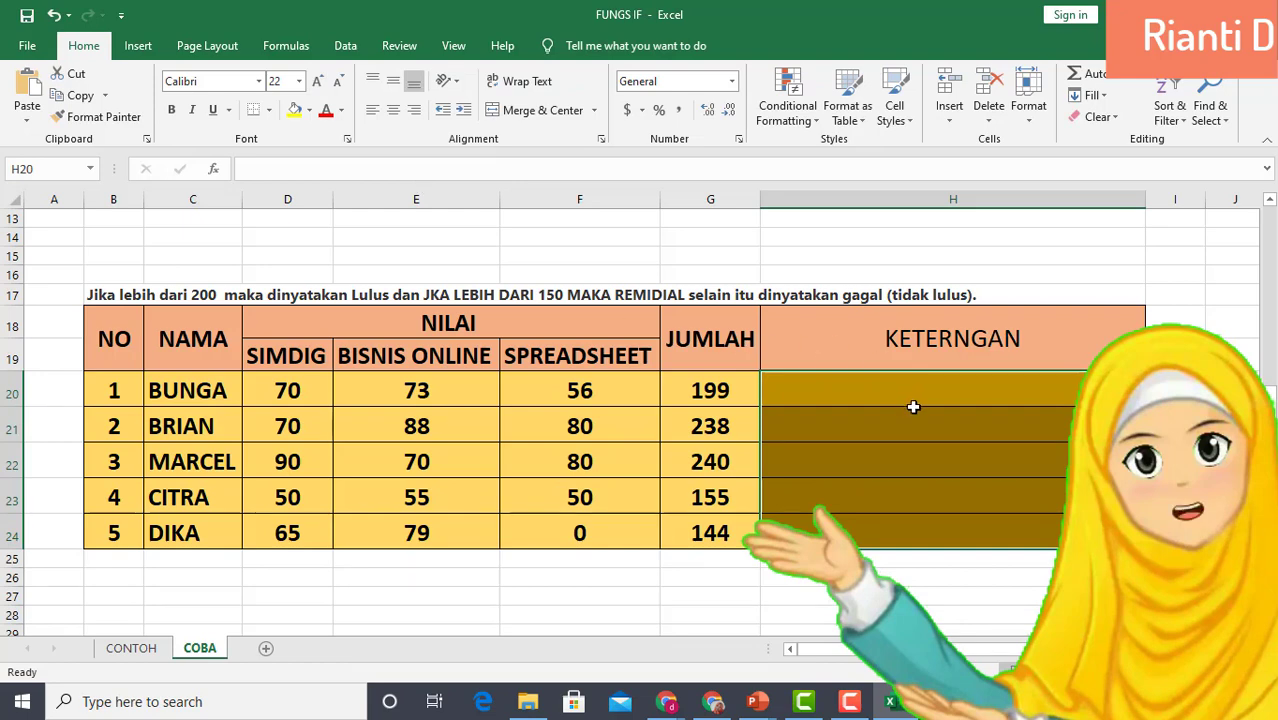
left_click(913, 410)
left_click_drag(1139, 202, 1210, 202)
- Start an IF formula in H20 that tests G20>200 and returns "LULUS" when true
left_click(850, 387)
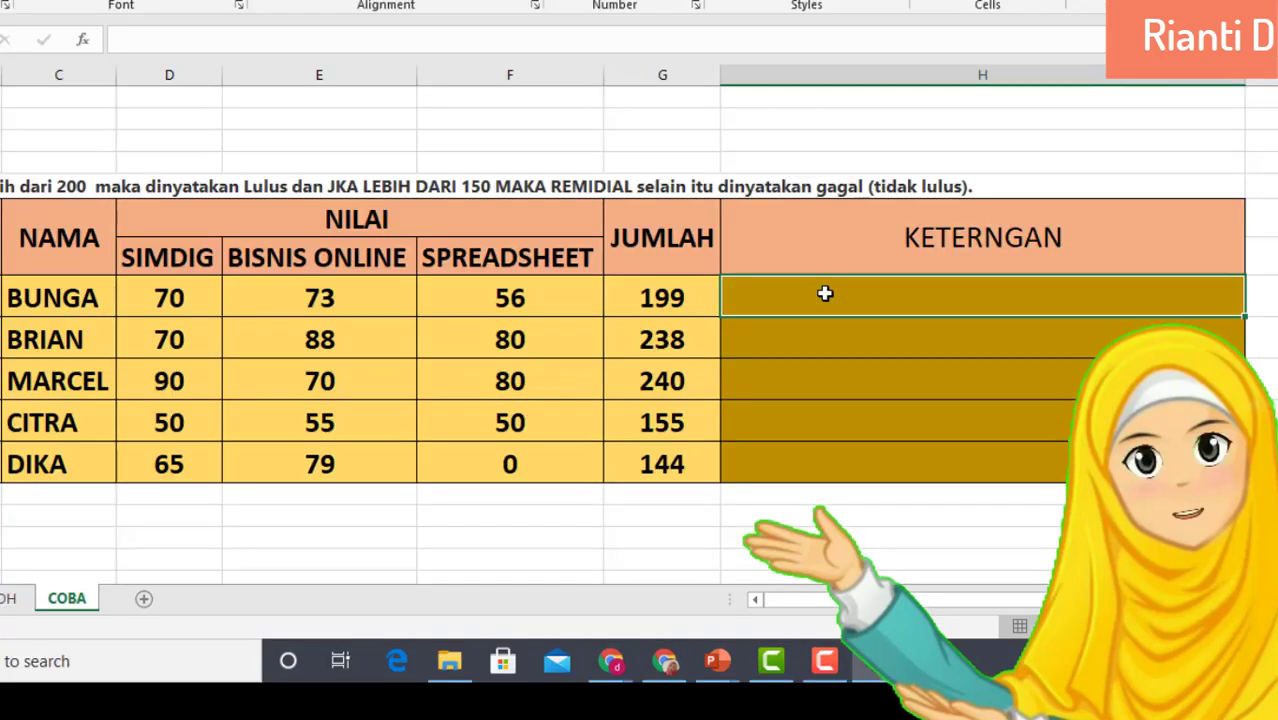
type("=IF")
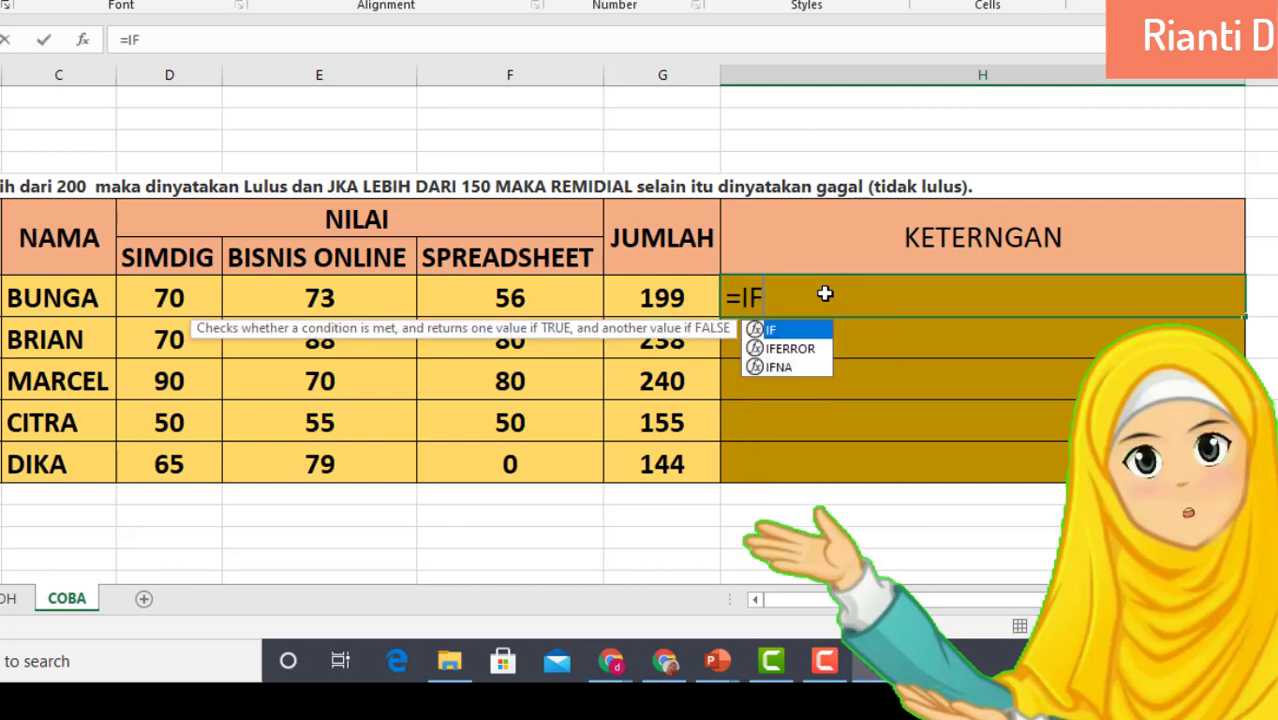
type("(")
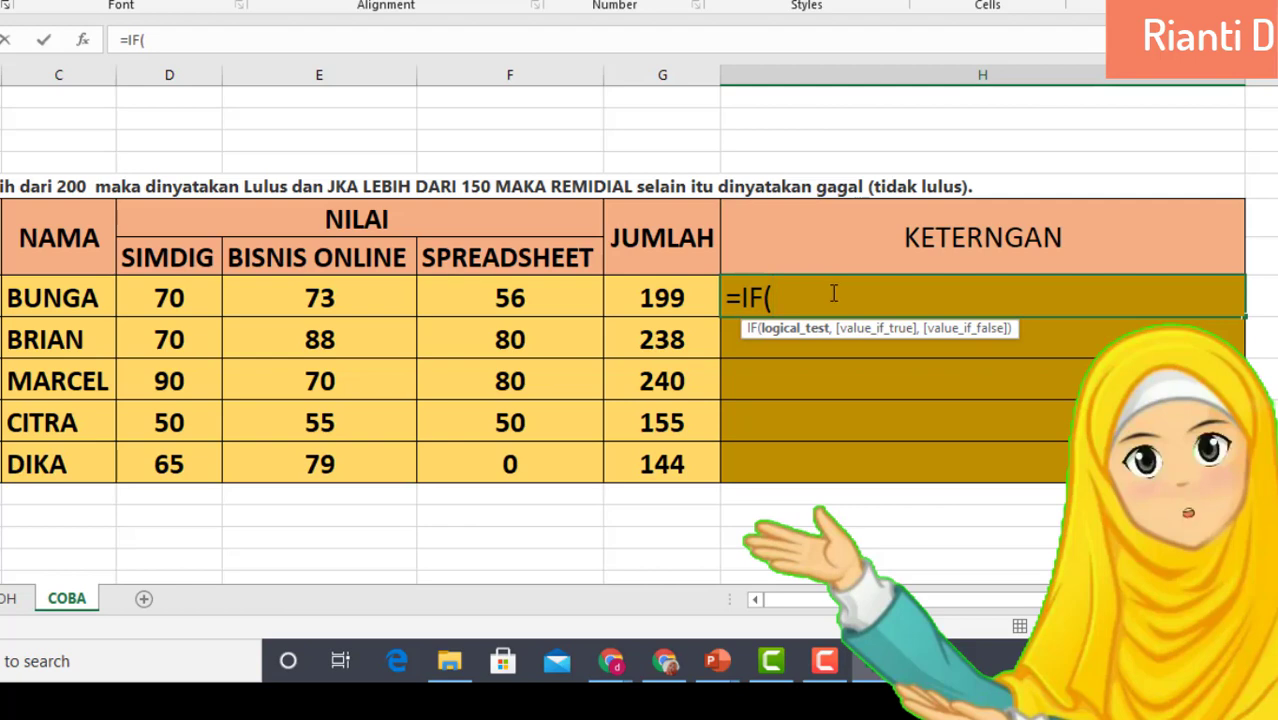
left_click(633, 292)
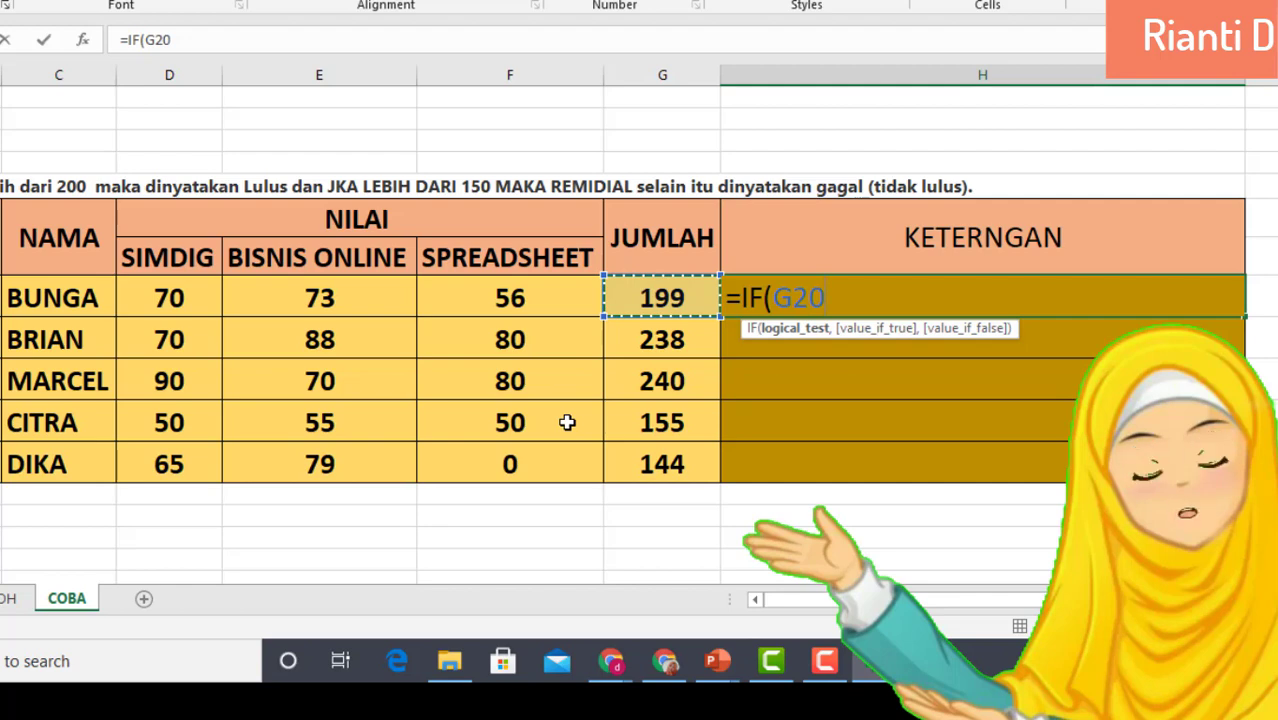
type(">")
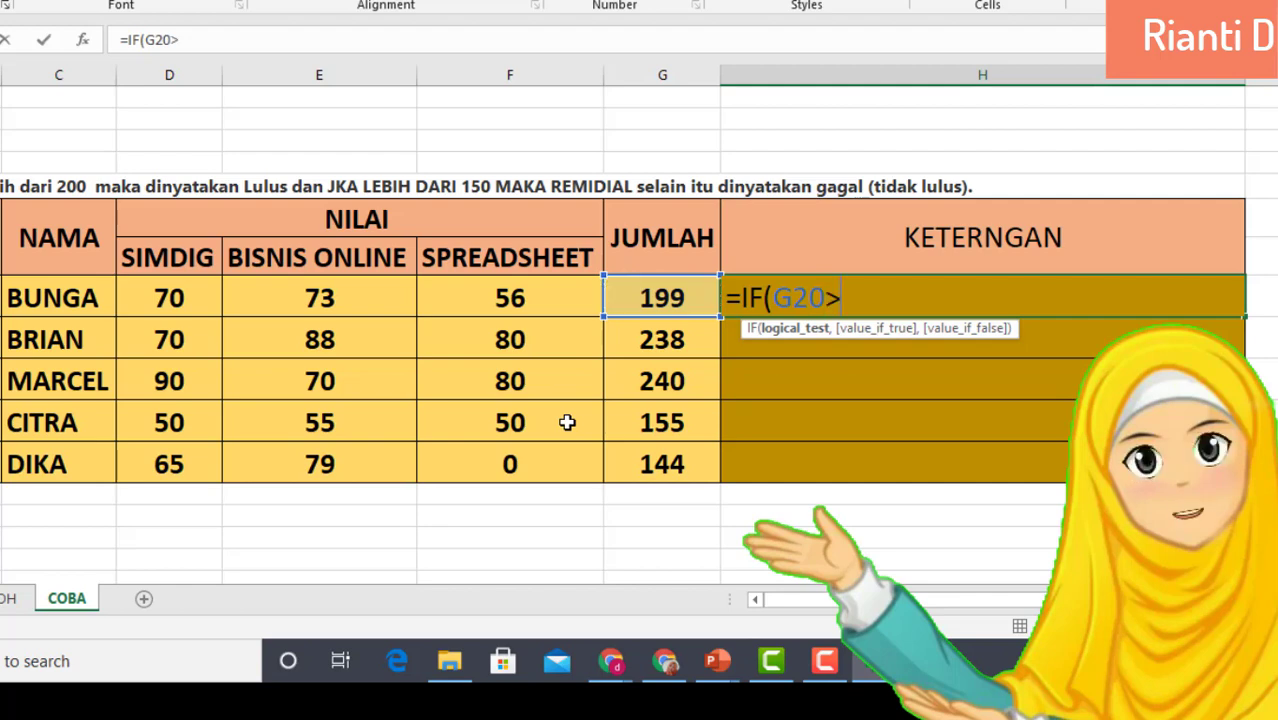
type("200,")
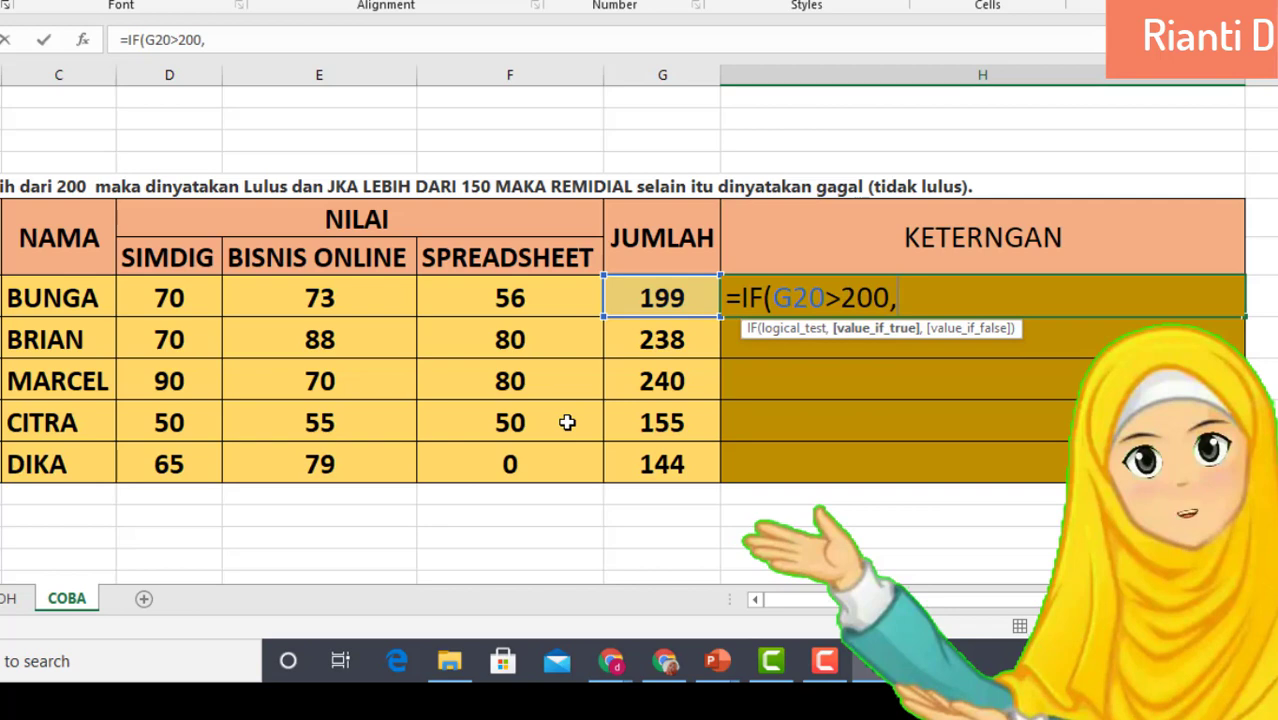
type("\"LULUS")
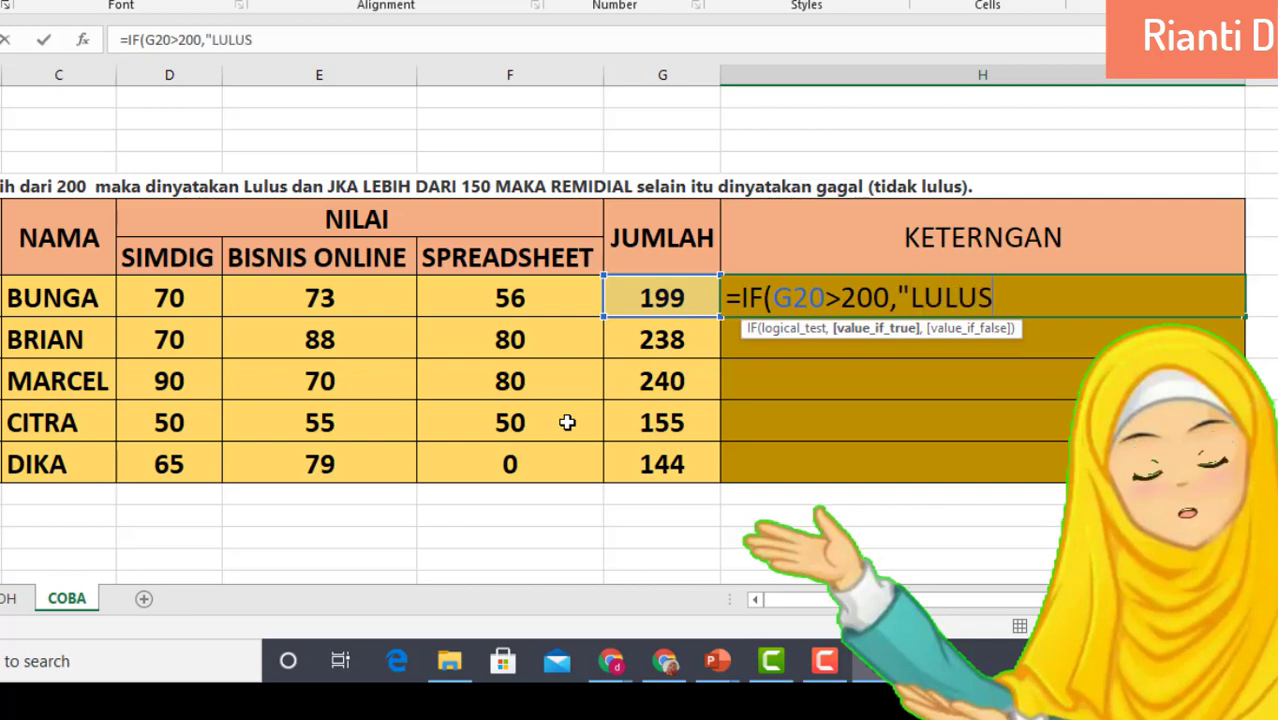
type("\"")
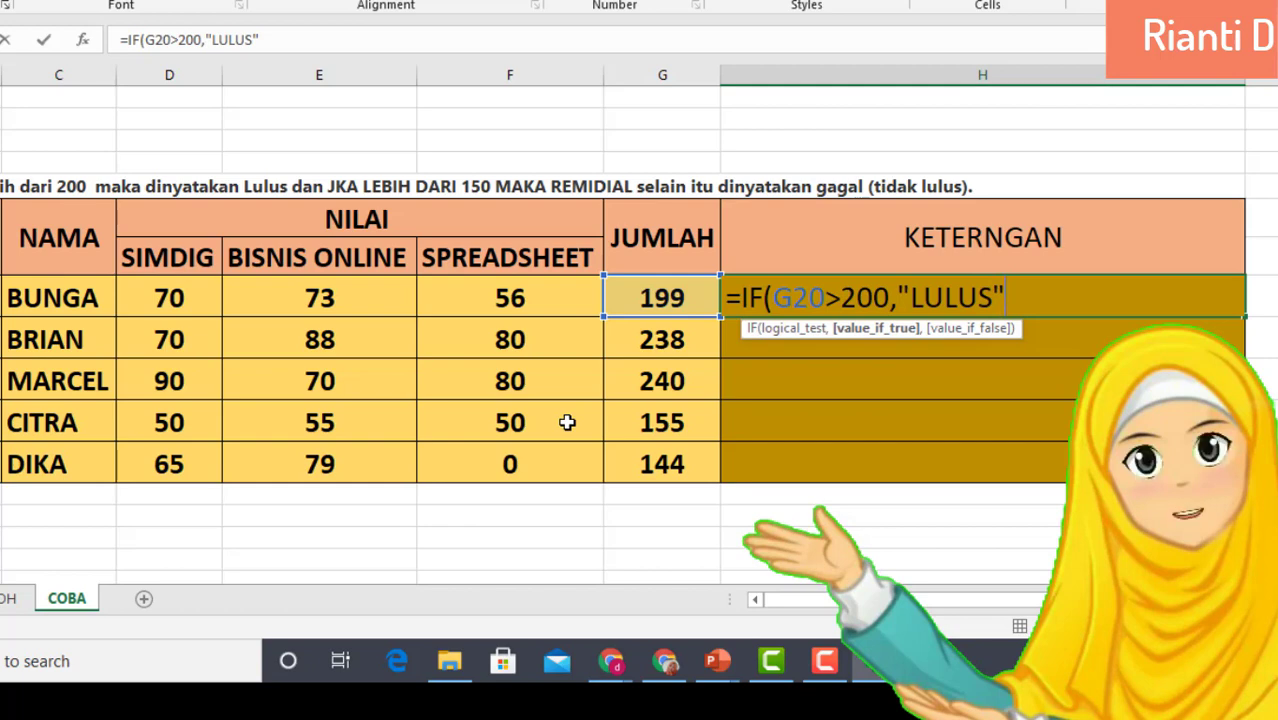
- Nest a second IF as the value-if-false argument, beginning its logical test with G20
type(",")
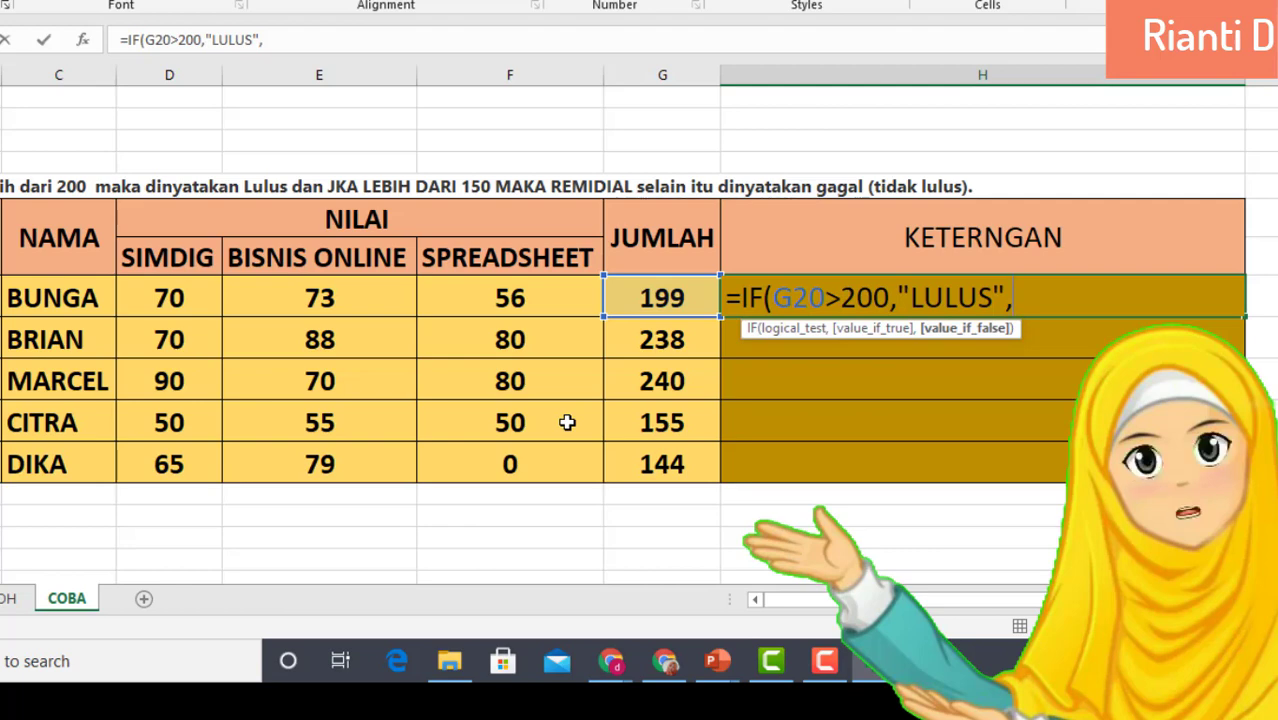
type("IF(")
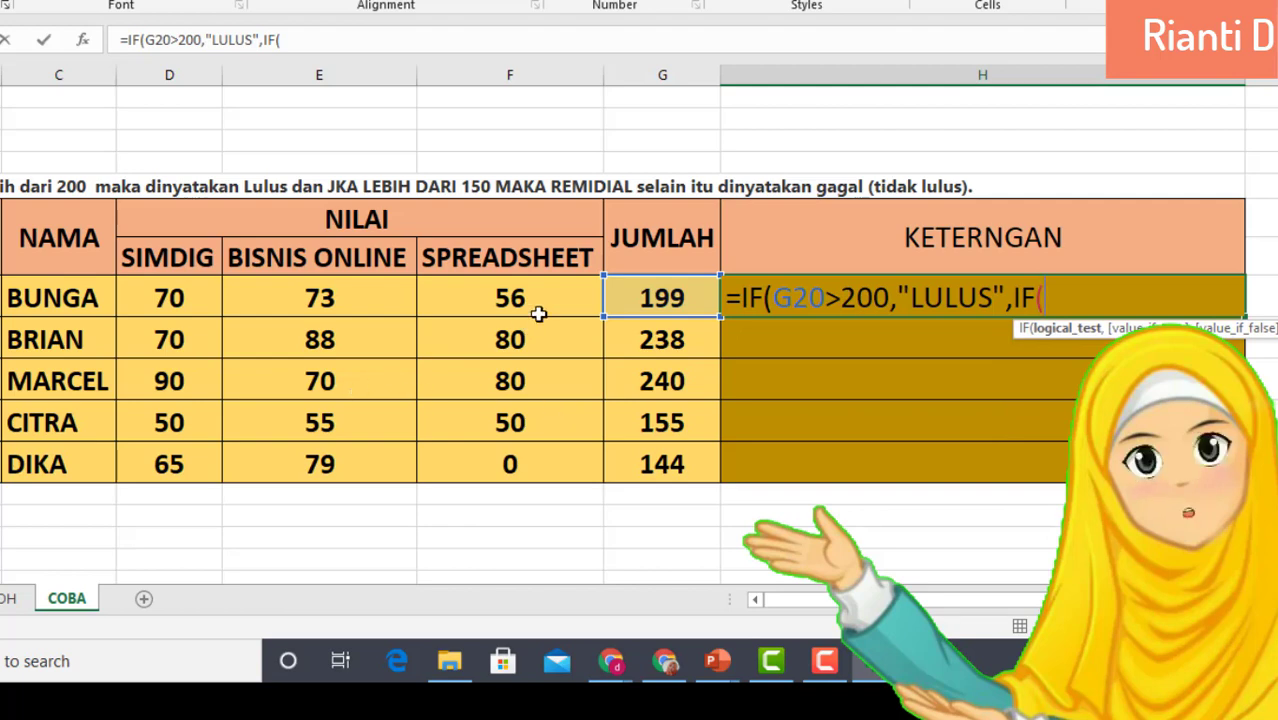
left_click(633, 300)
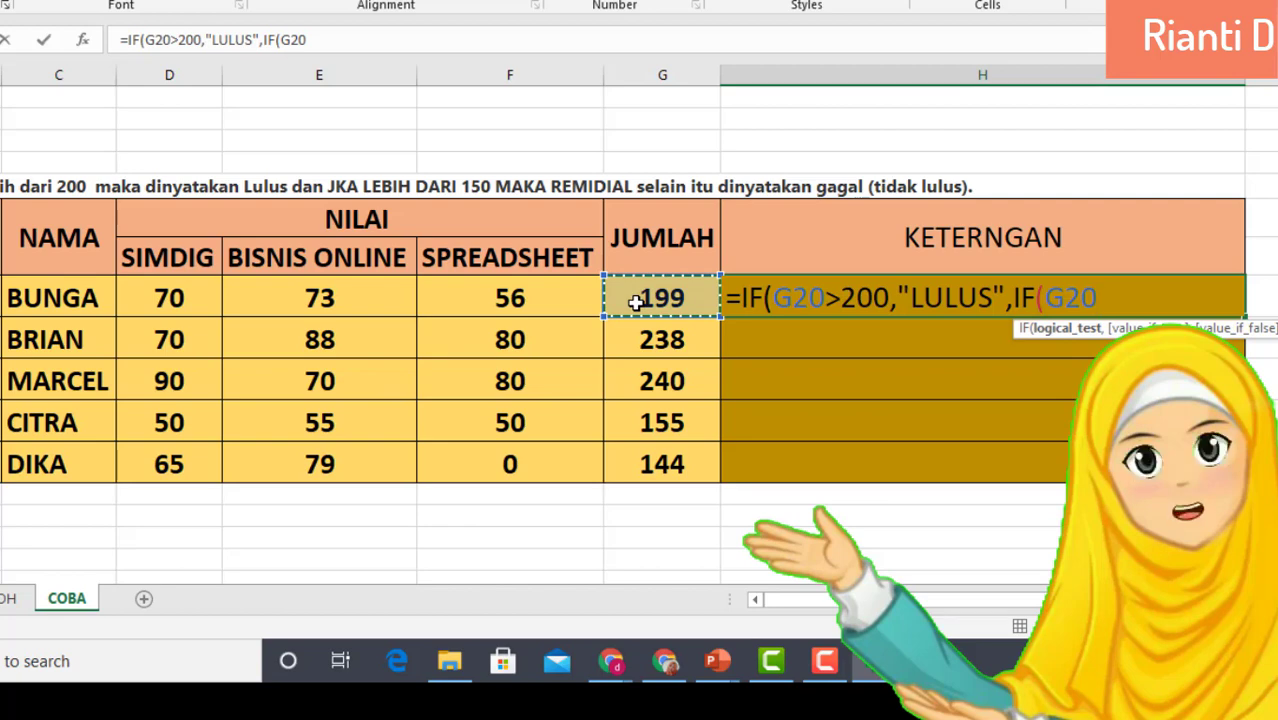
type(":G20150")
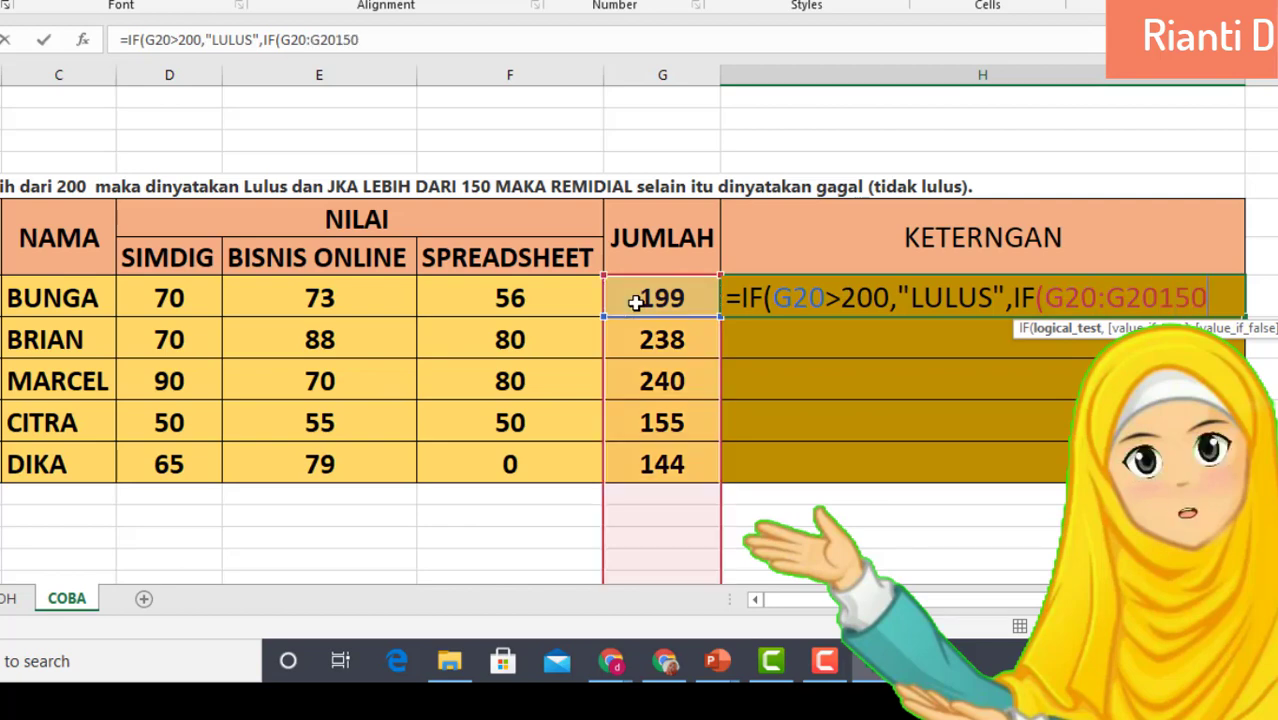
key("BackSpace")
key("BackSpace")
key("BackSpace")
key("BackSpace")
key("BackSpace")
key("BackSpace")
key("BackSpace")
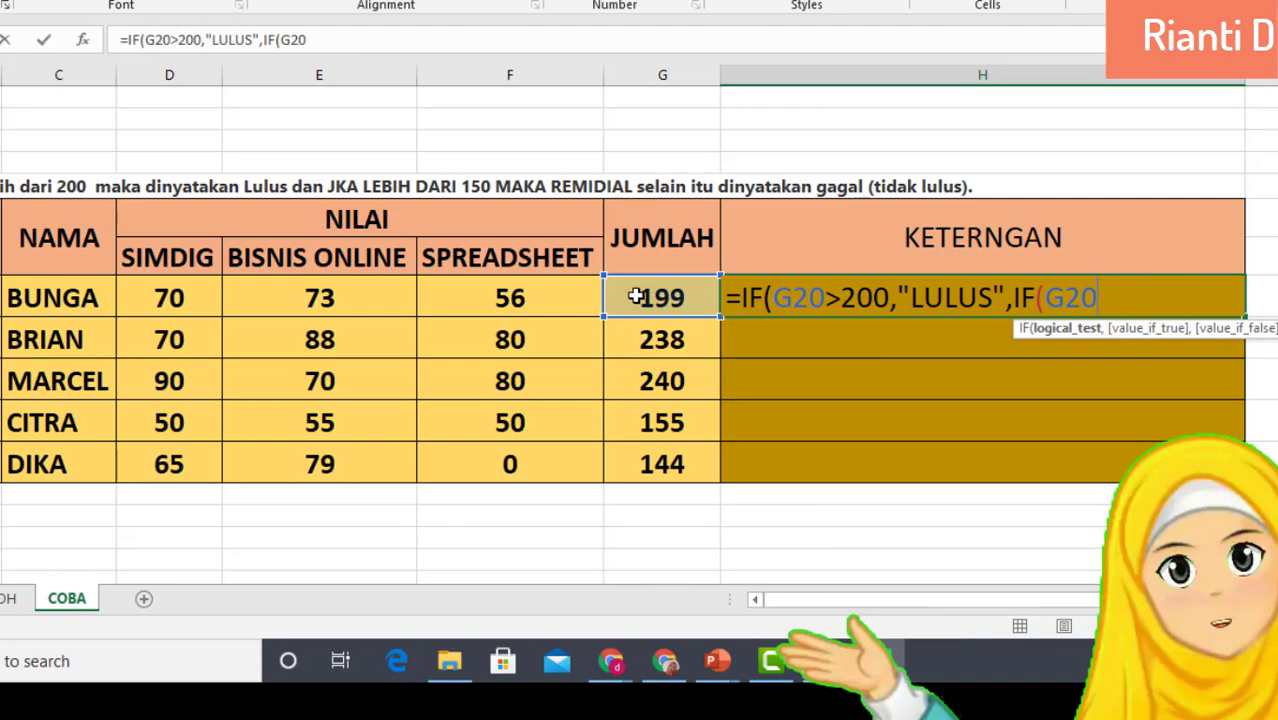
- Complete the nested IF with >150, "REMIDAL" if true and "GAGAL" if false, close both functions and enter the formula
type(">150")
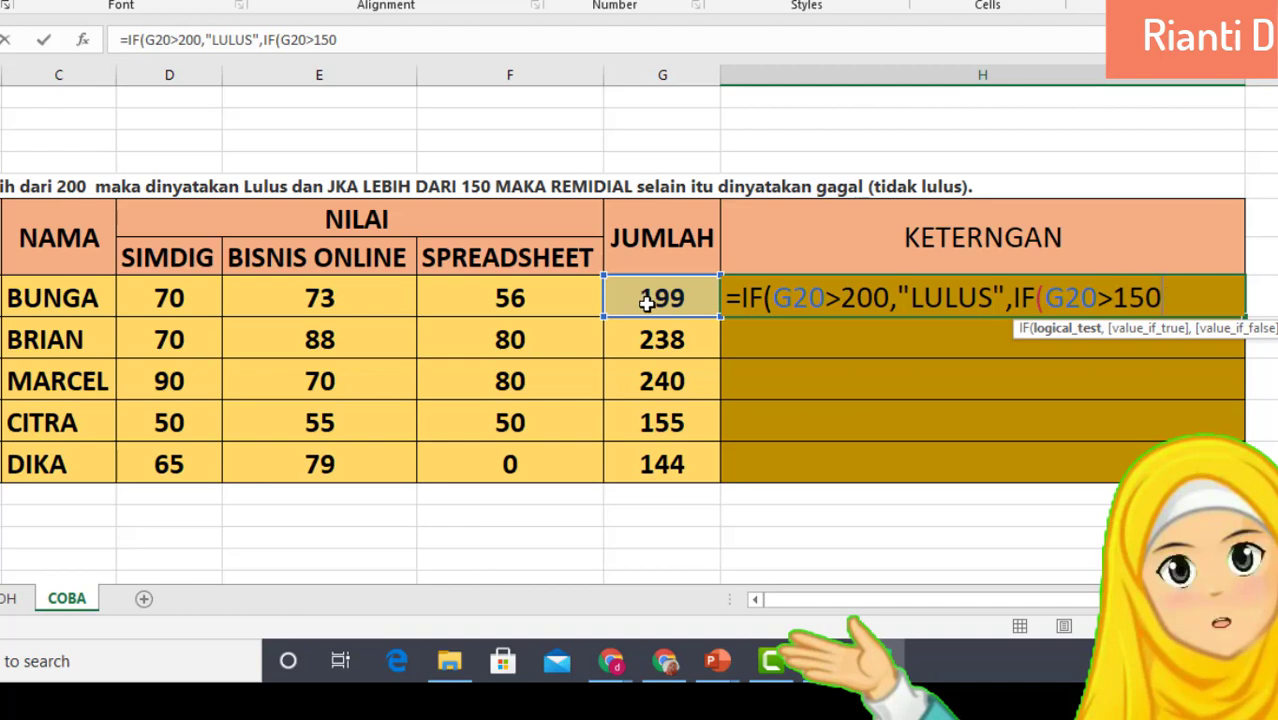
type(",")
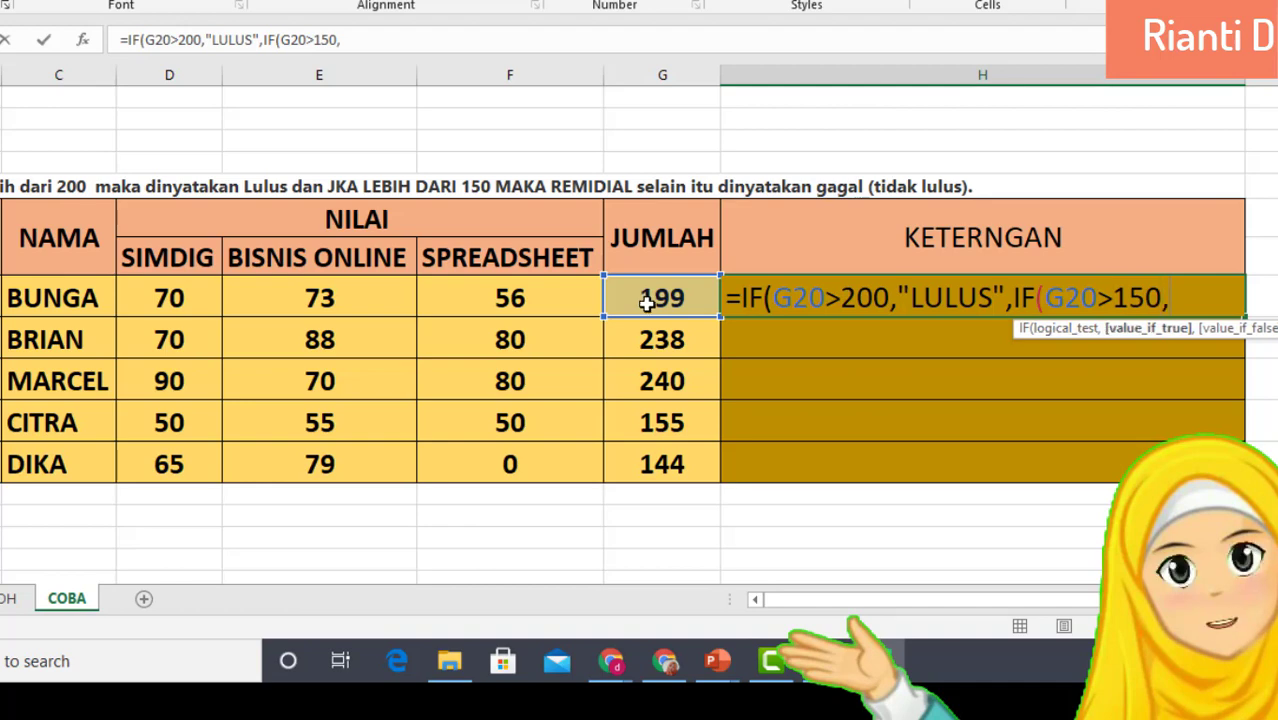
type("\"REMIDAL")
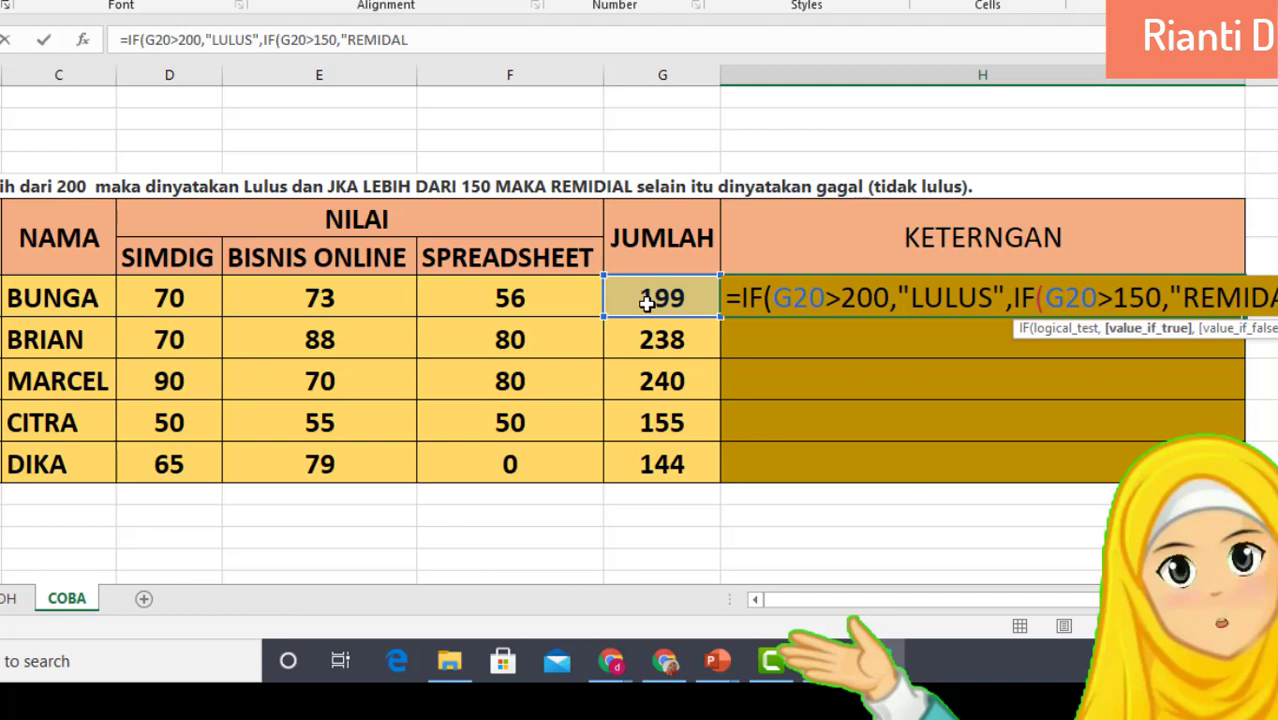
type("\"")
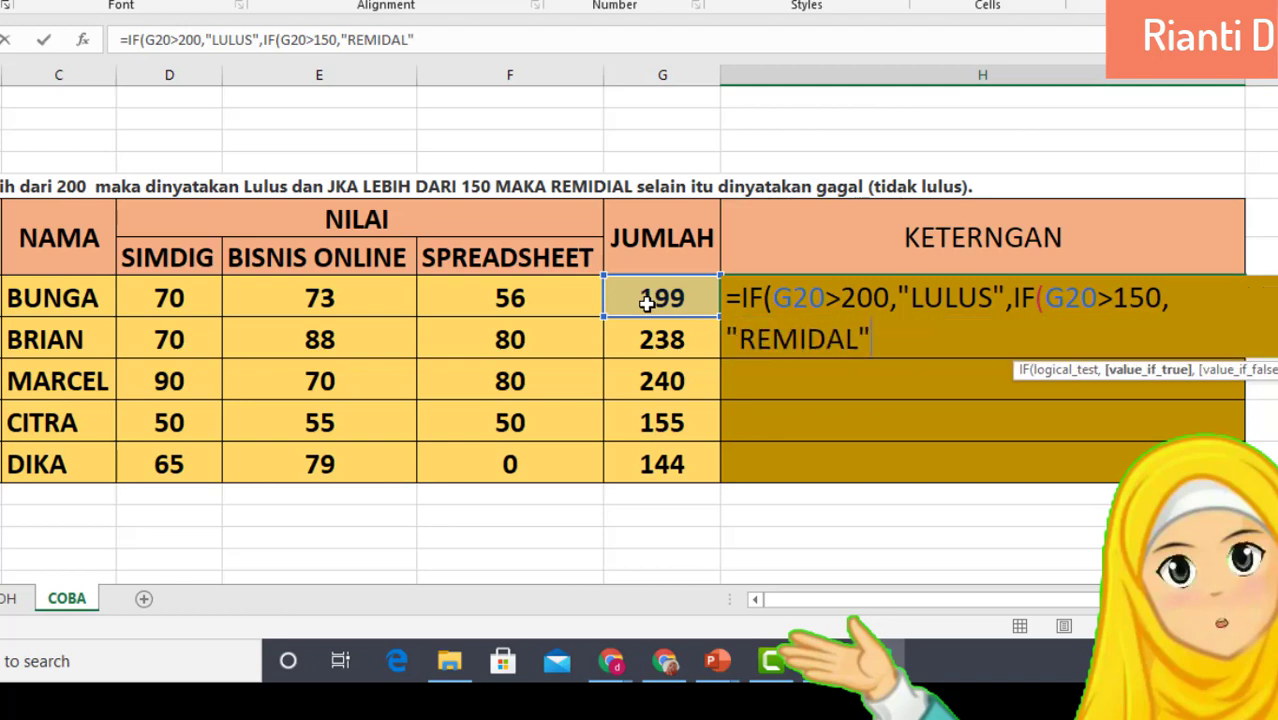
type(",")
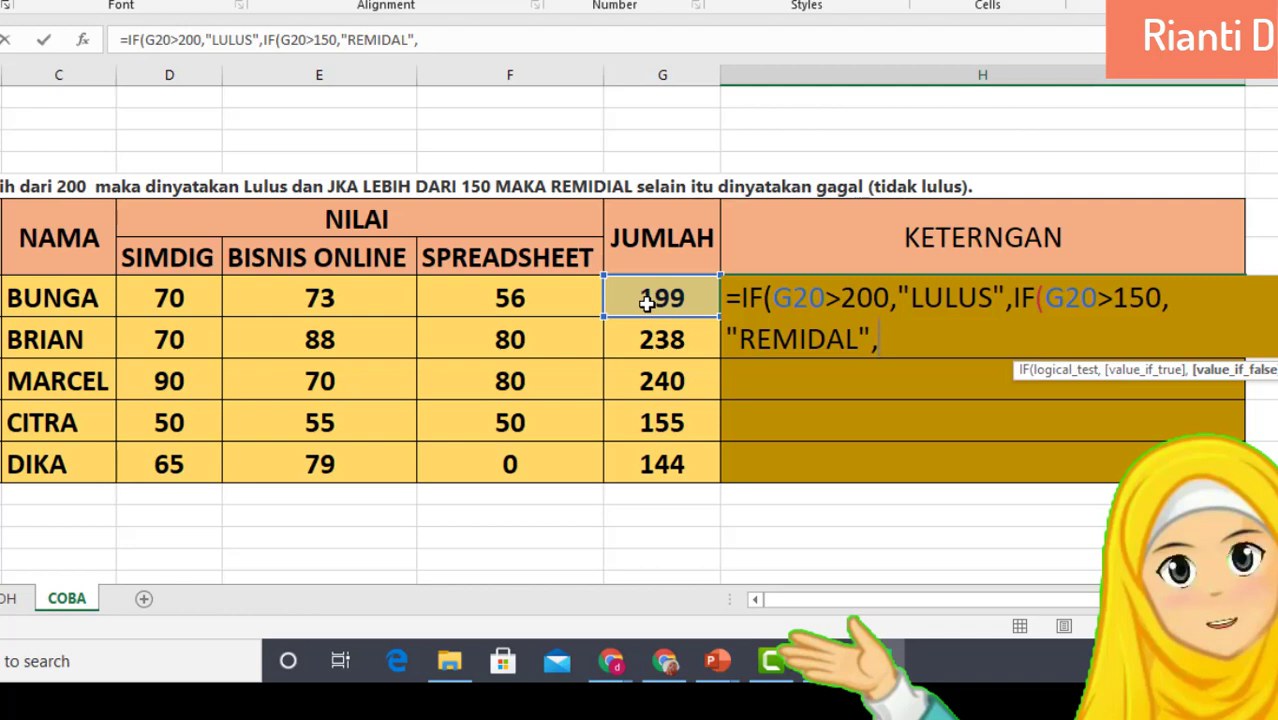
type("\"")
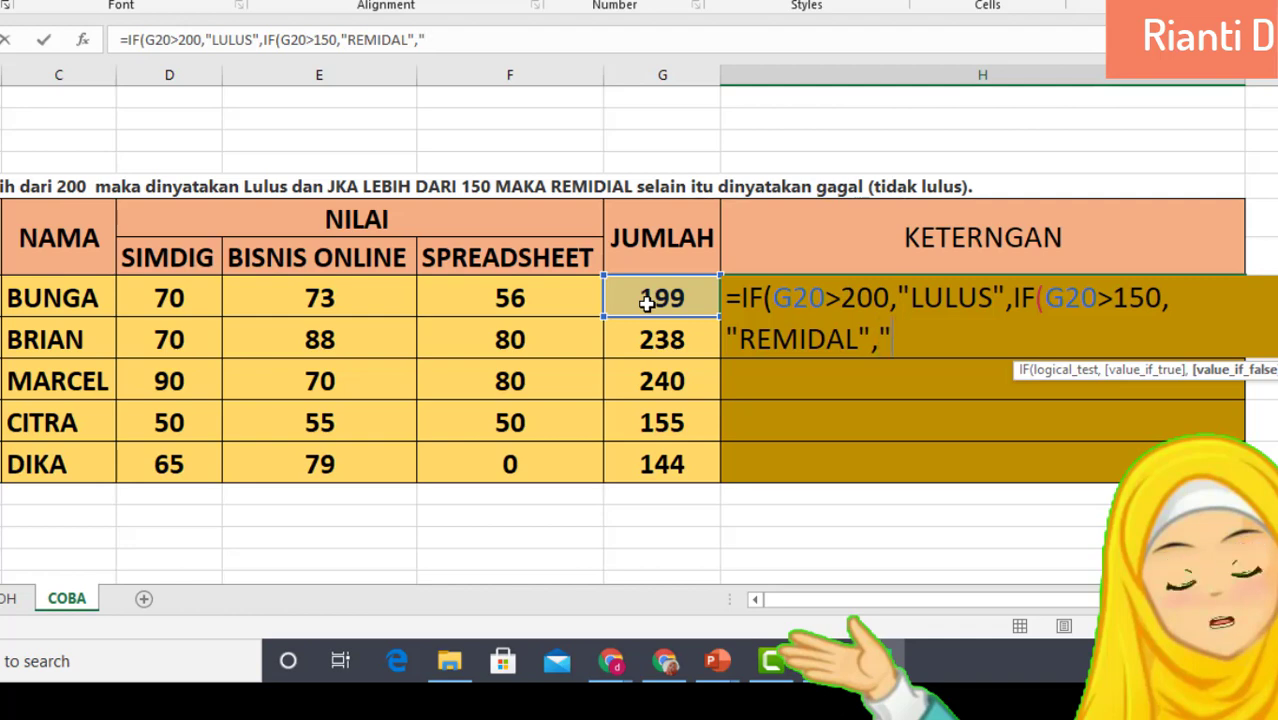
type("GAGAL")
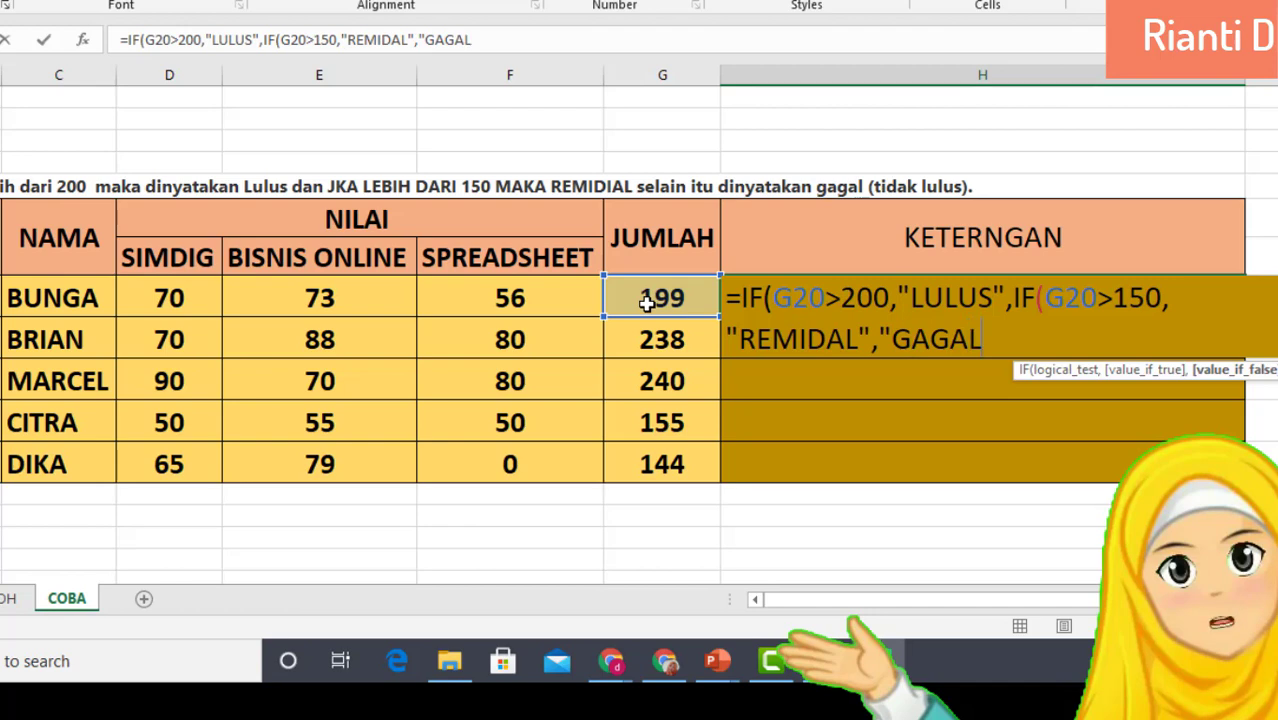
type("\")")
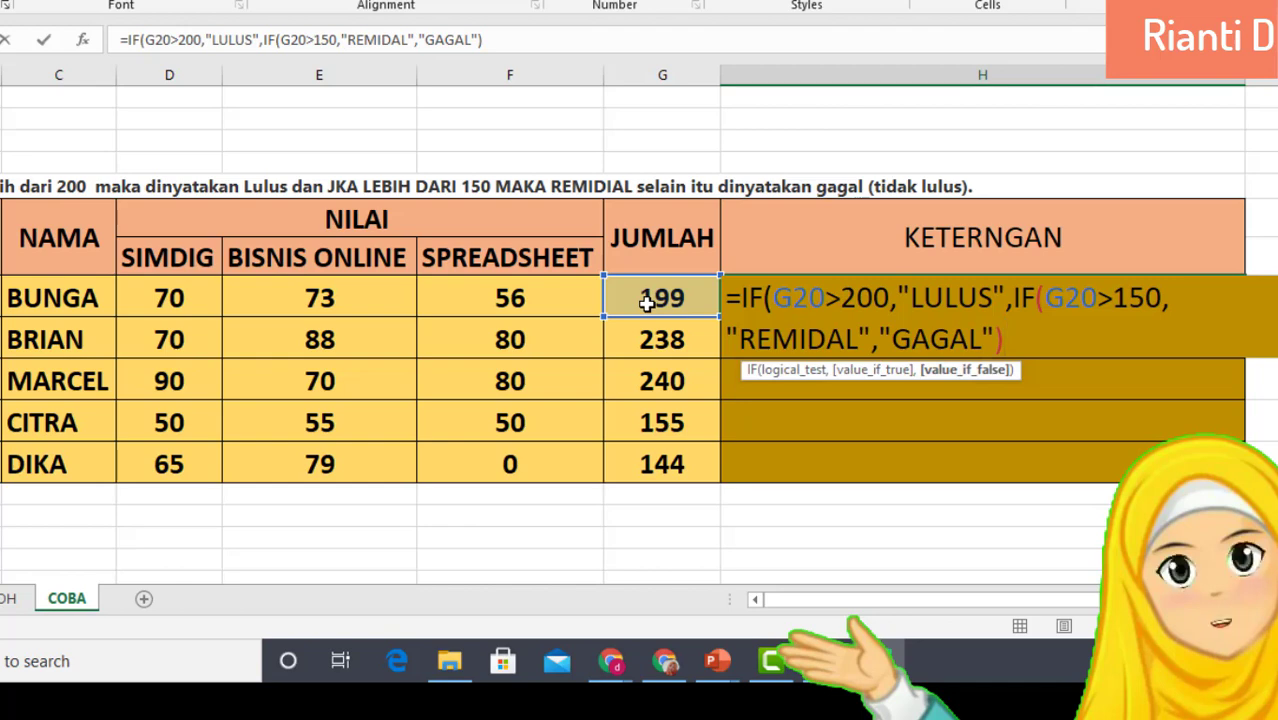
type(")")
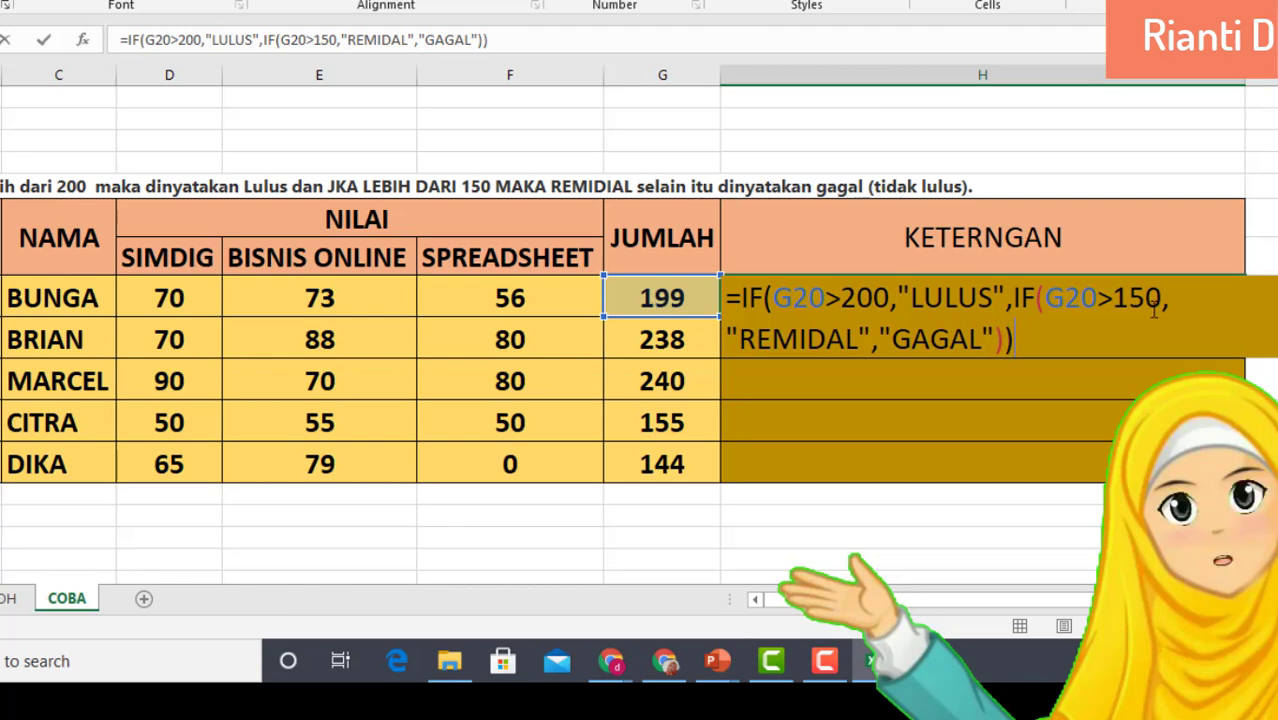
key("Return")
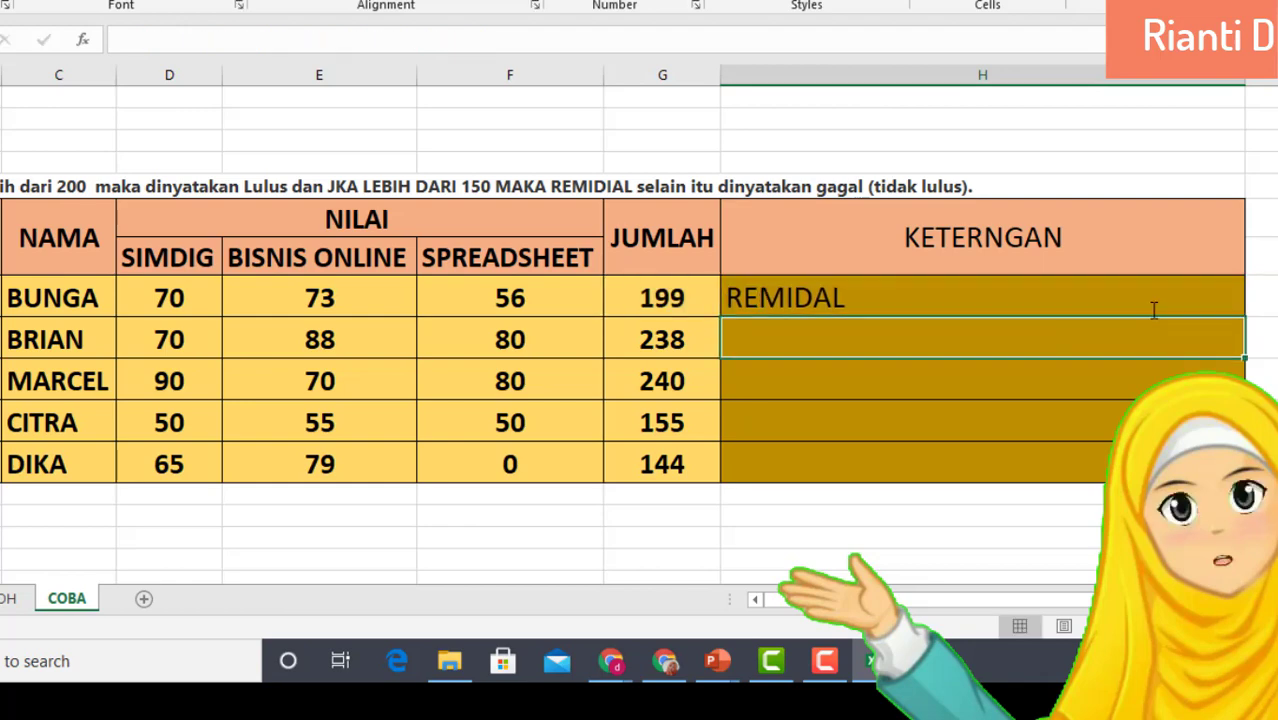
- Fill the nested IF formula from H20 down to H24
left_click(705, 291)
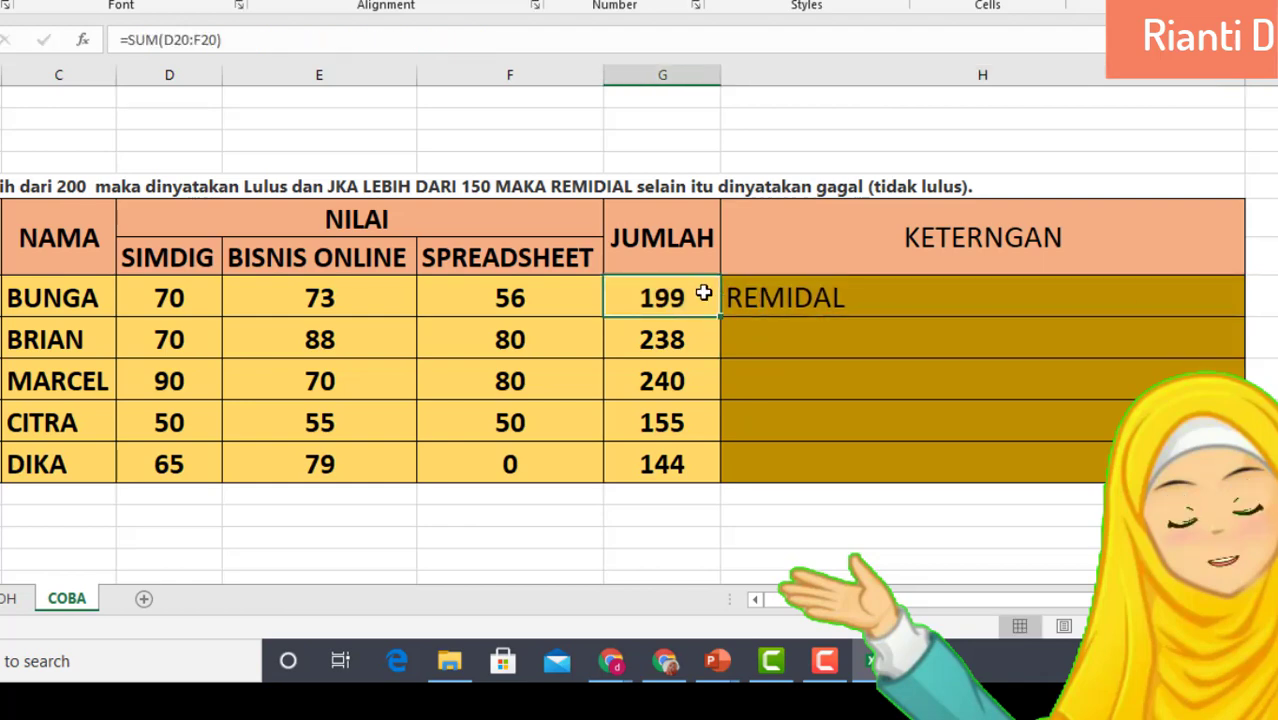
left_click(838, 295)
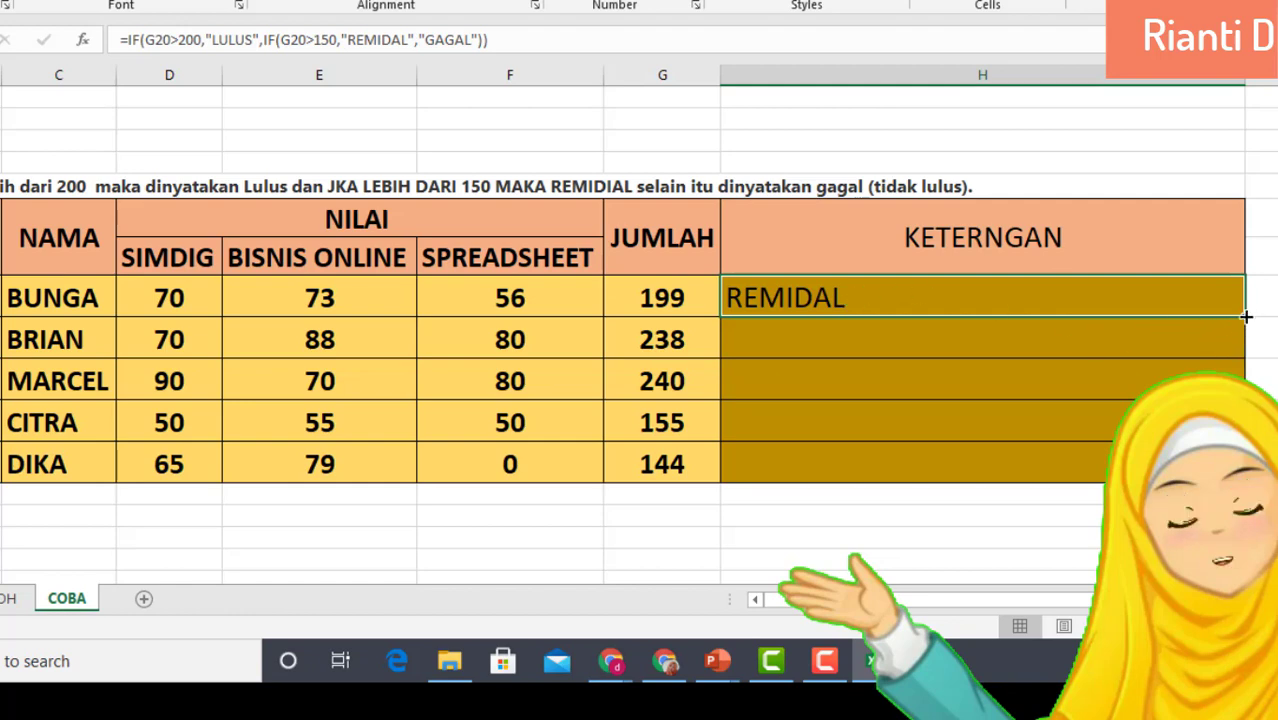
left_click_drag(1245, 317, 1245, 470)
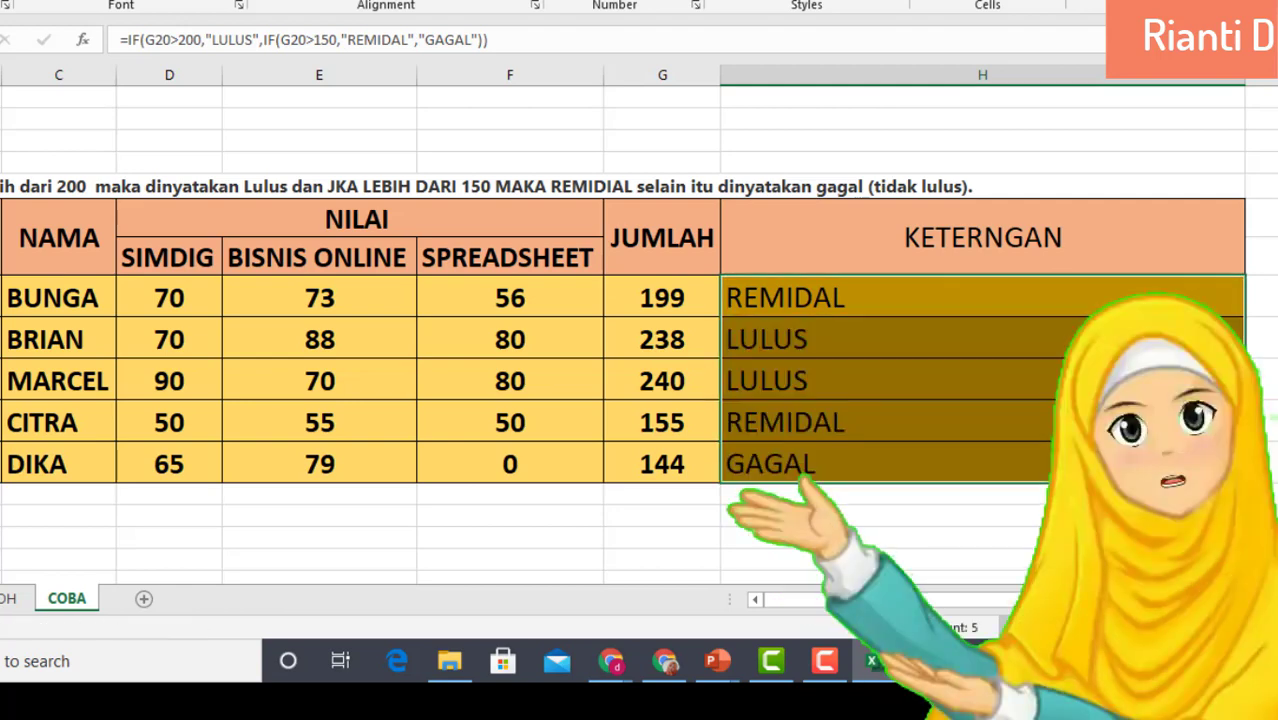
- Compare the JUMLAH totals in rows 21 to 24 with their KETERNGAN results to check the grading rules
left_click(680, 345)
left_click(678, 372)
left_click(680, 343)
left_click(668, 388)
left_click(683, 330)
left_click(665, 375)
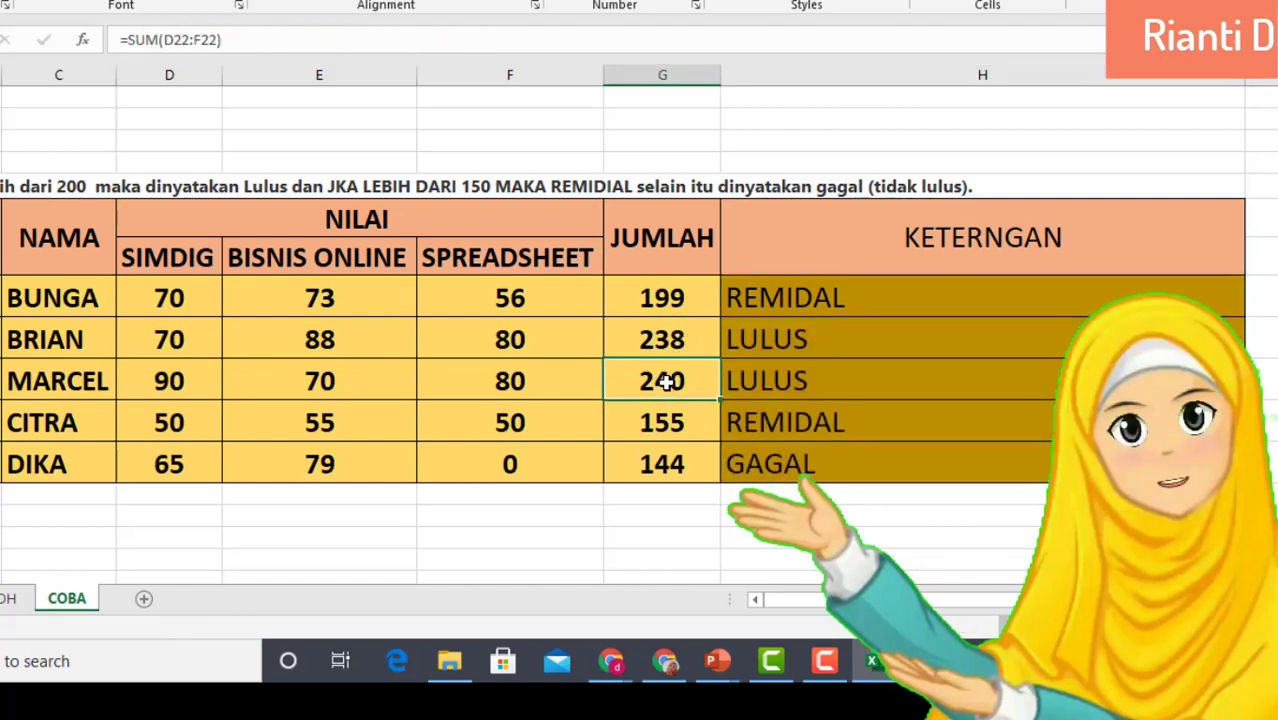
left_click(688, 427)
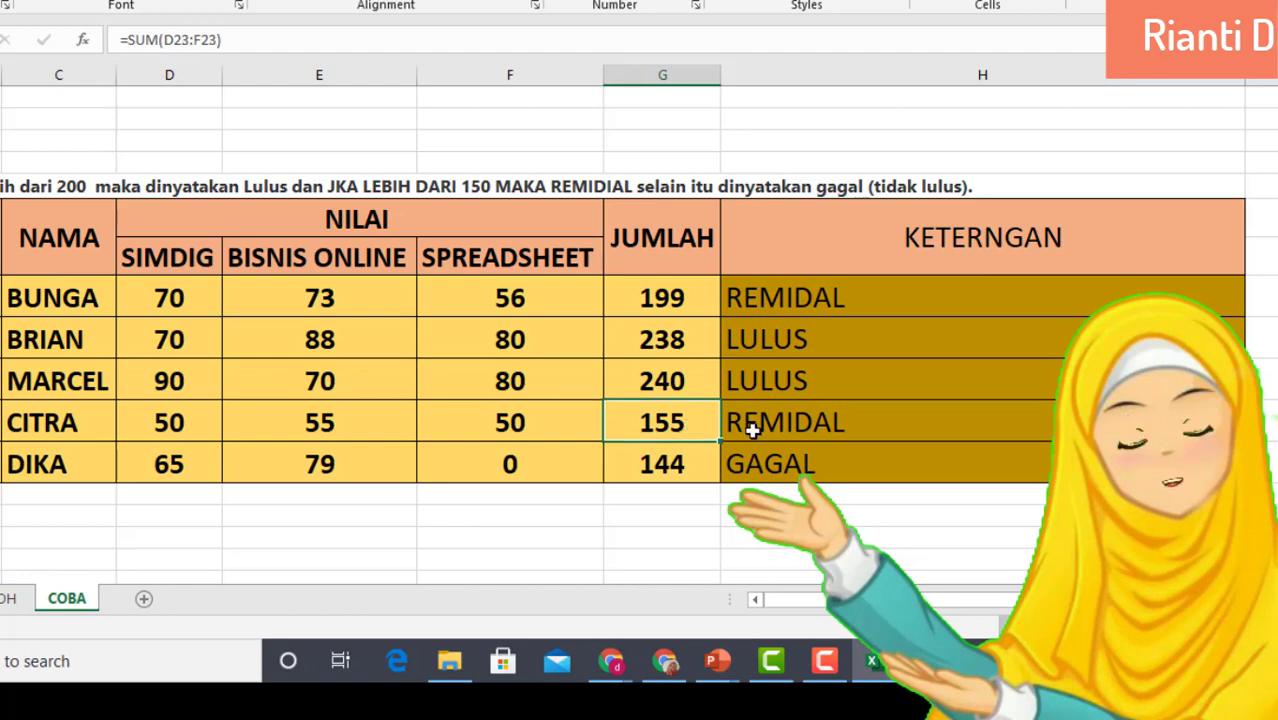
key("Right")
left_click(678, 427)
left_click(738, 420)
key("Left")
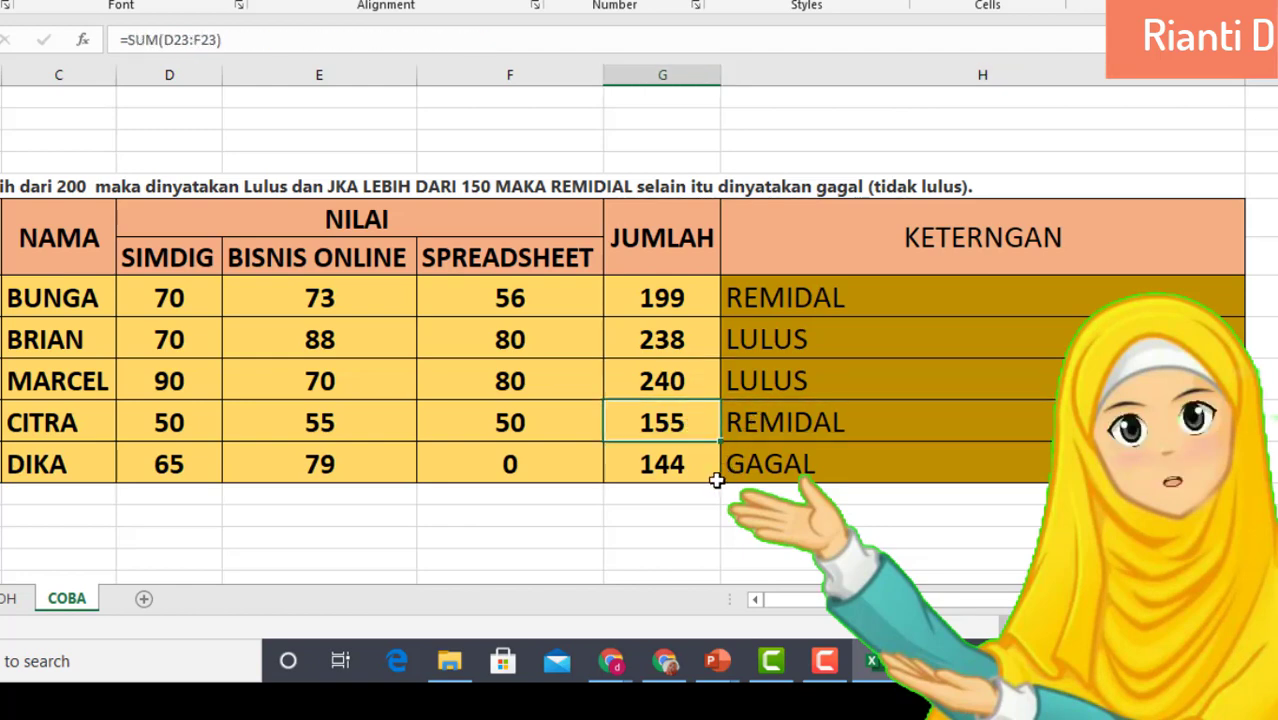
left_click(750, 471)
key("Left")
left_click(756, 470)
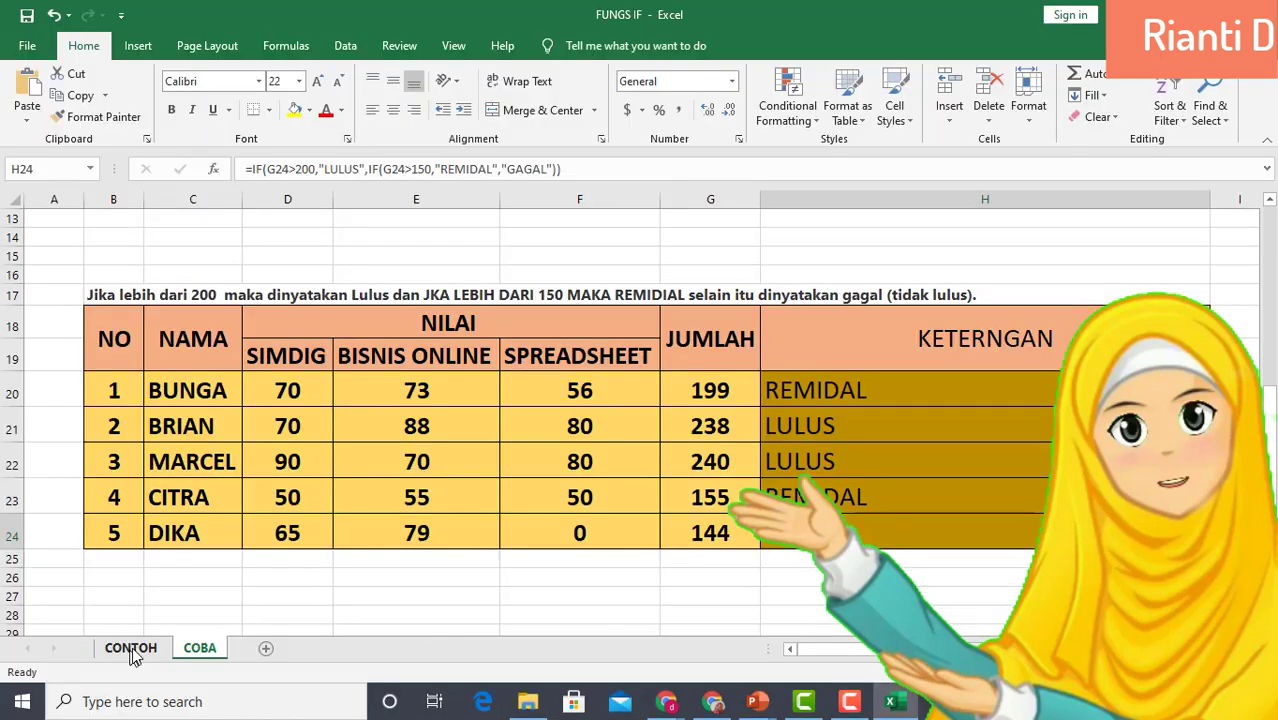
- Switch to the CONTOH sheet to view the reference example
left_click(8, 598)
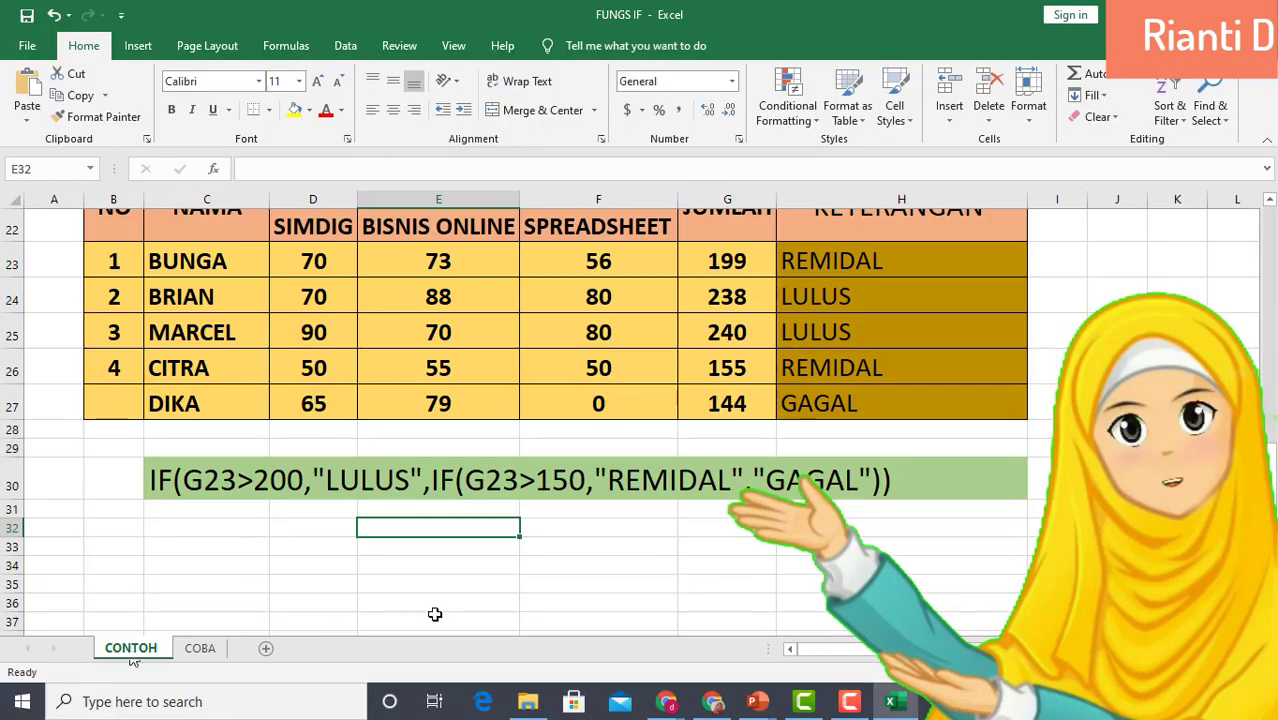
- Review the single IF and nested IF examples on the CONTOH sheet, including their grading rules and written formulas
scroll(826, 427, "up", 7)
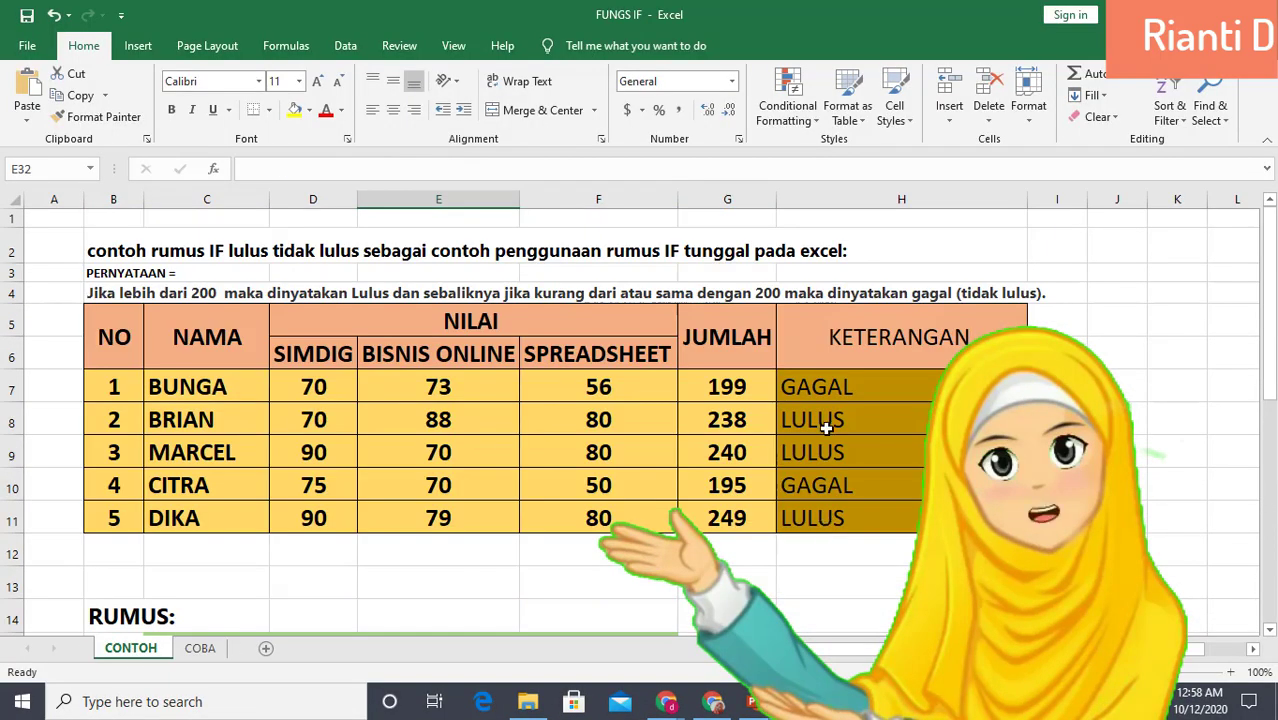
scroll(826, 432, "down", 1)
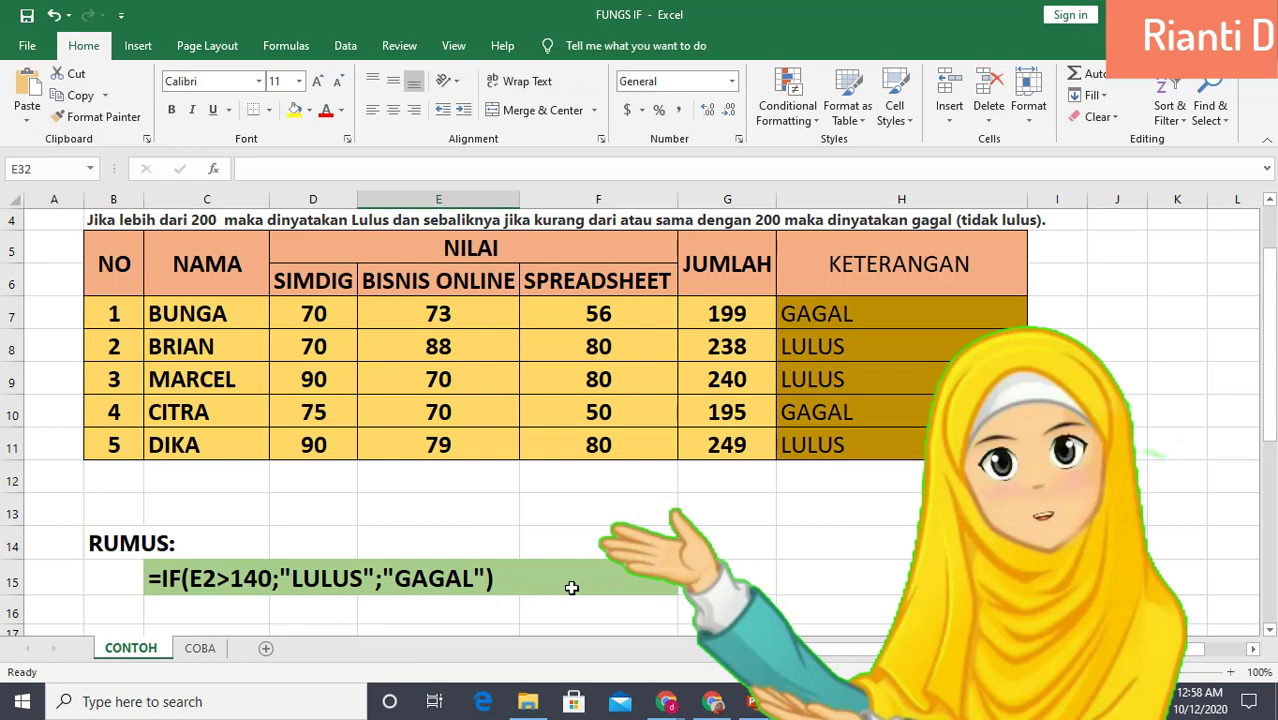
scroll(573, 587, "down", 1)
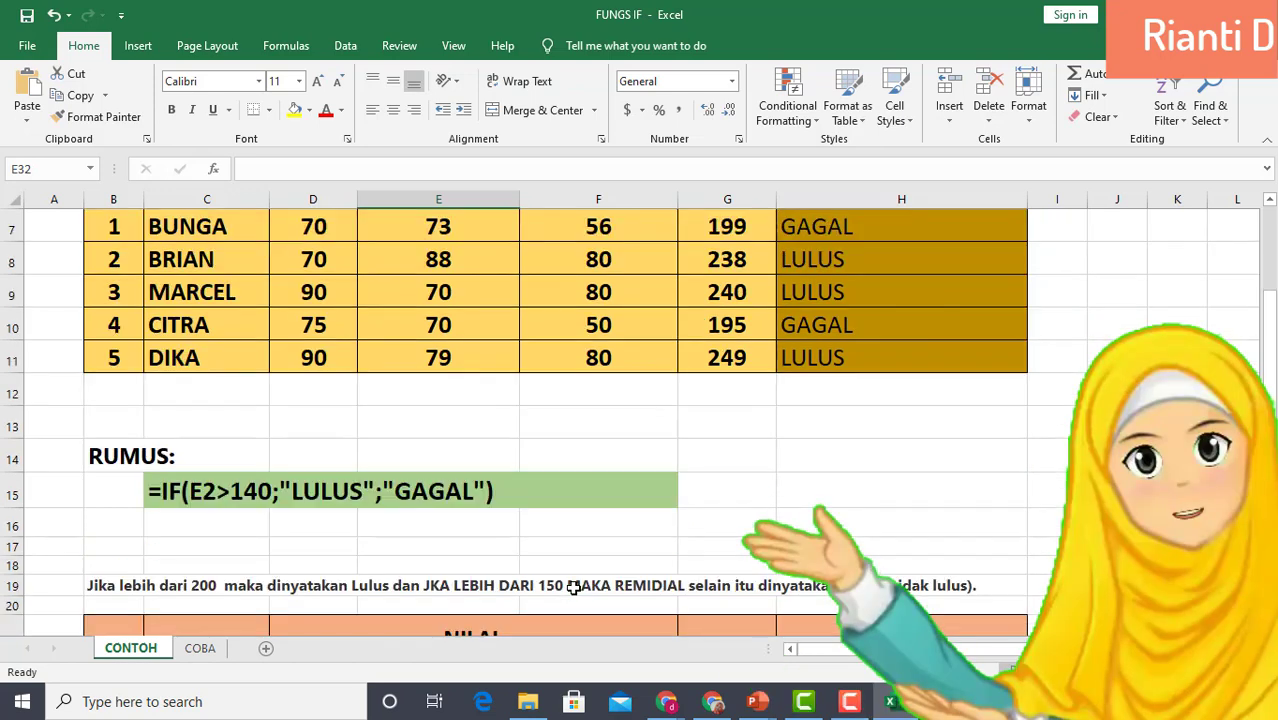
scroll(573, 587, "down", 5)
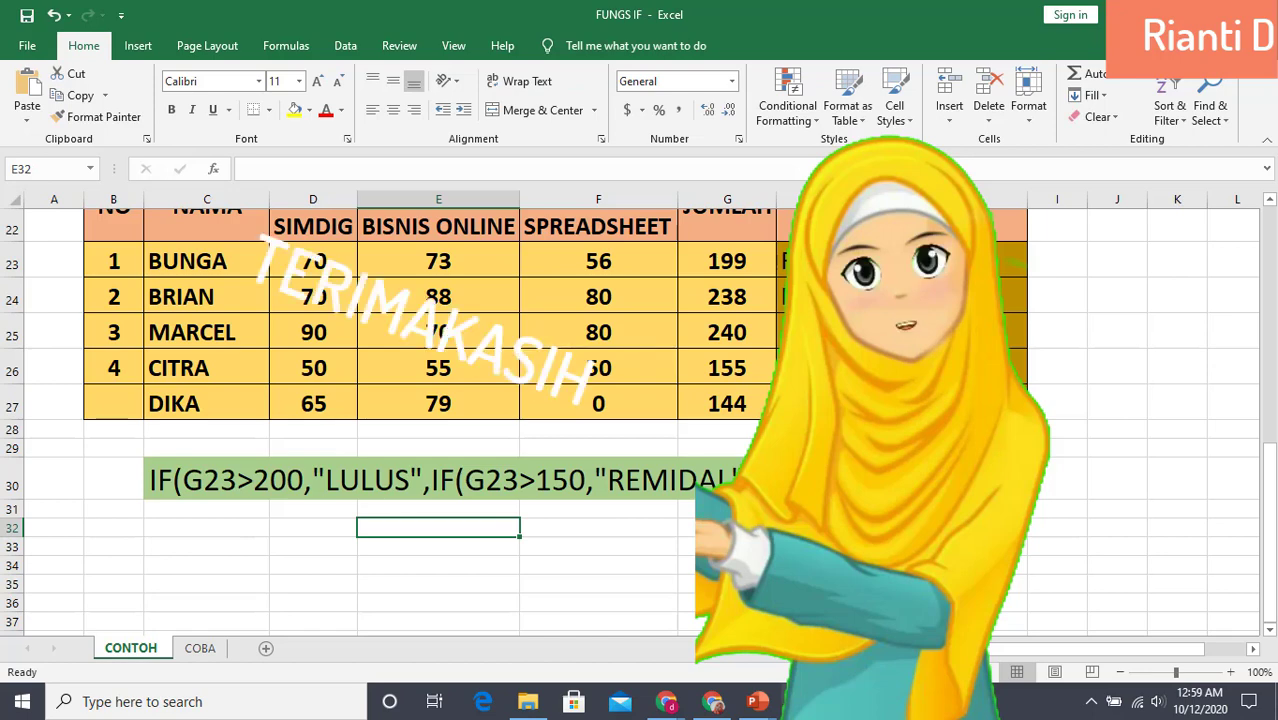
mouse_move(848, 701)
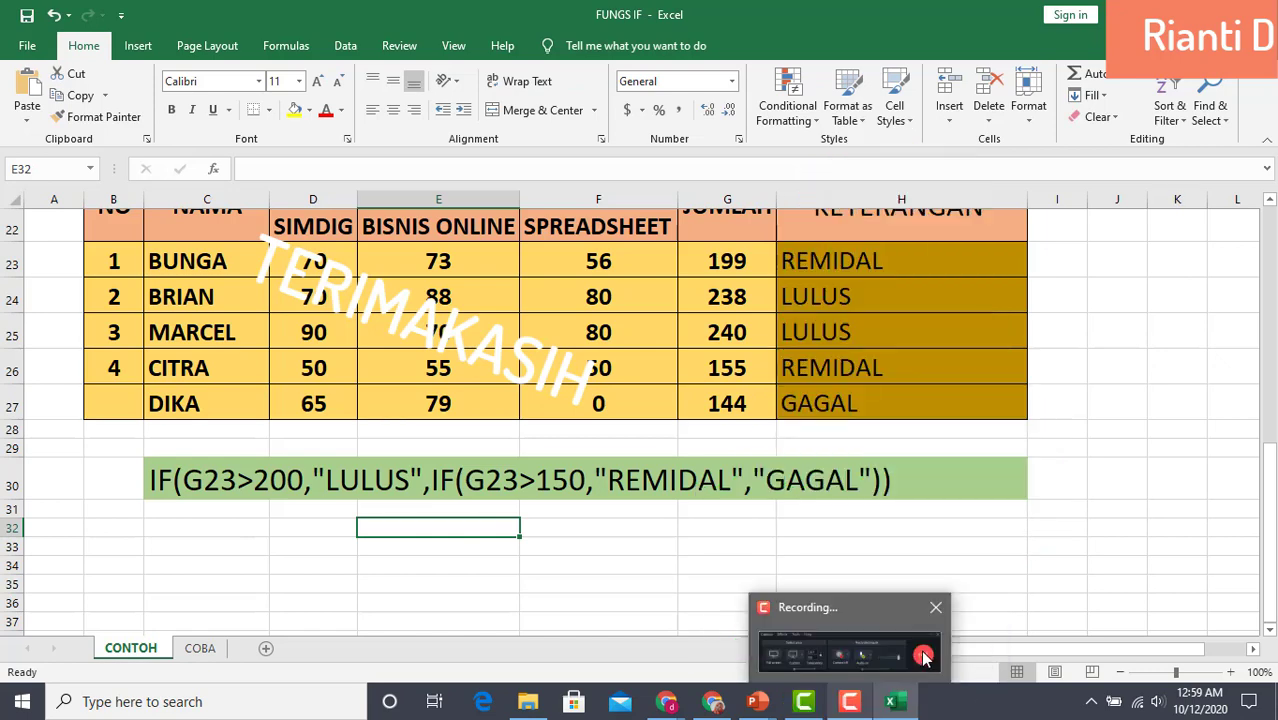
left_click(848, 704)
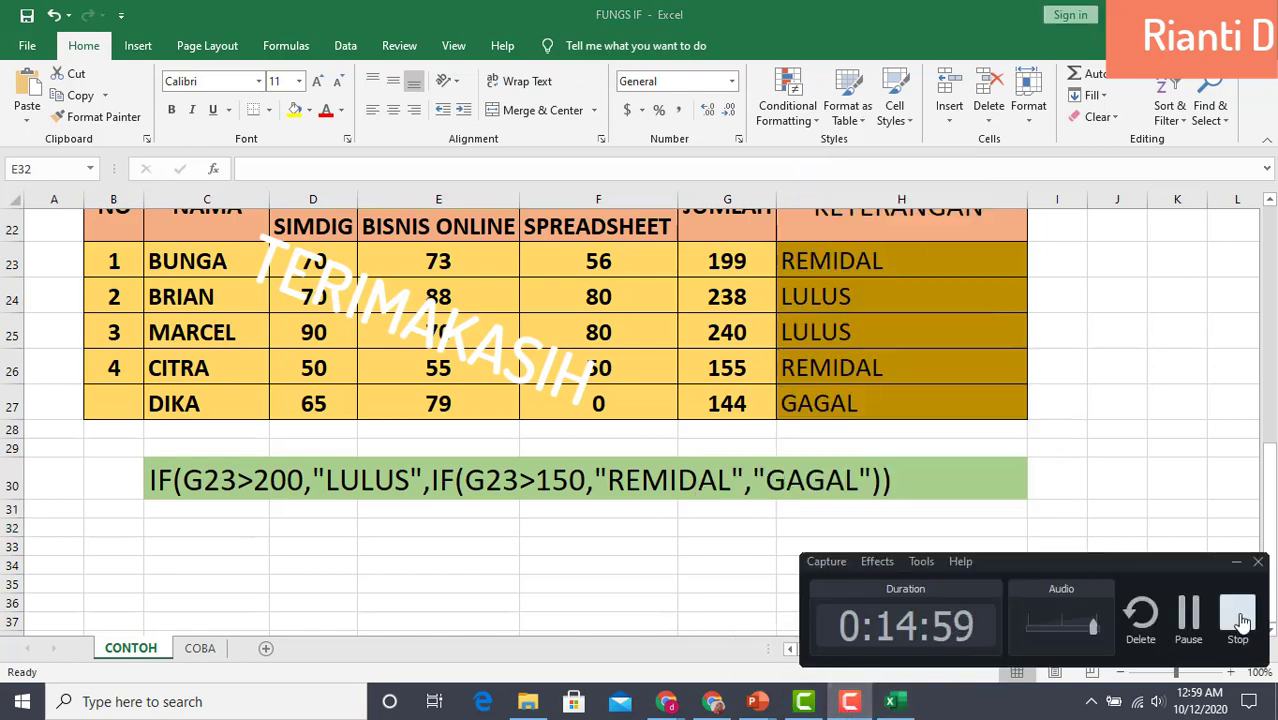
left_click(1239, 622)
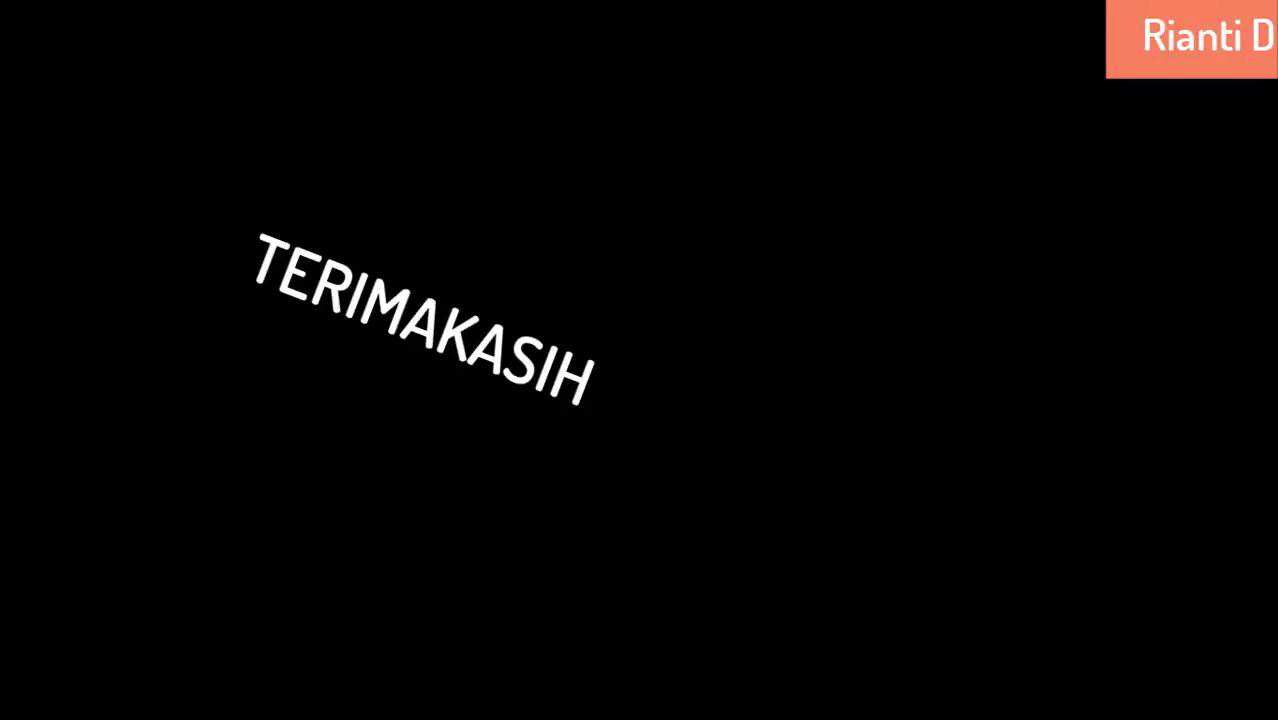